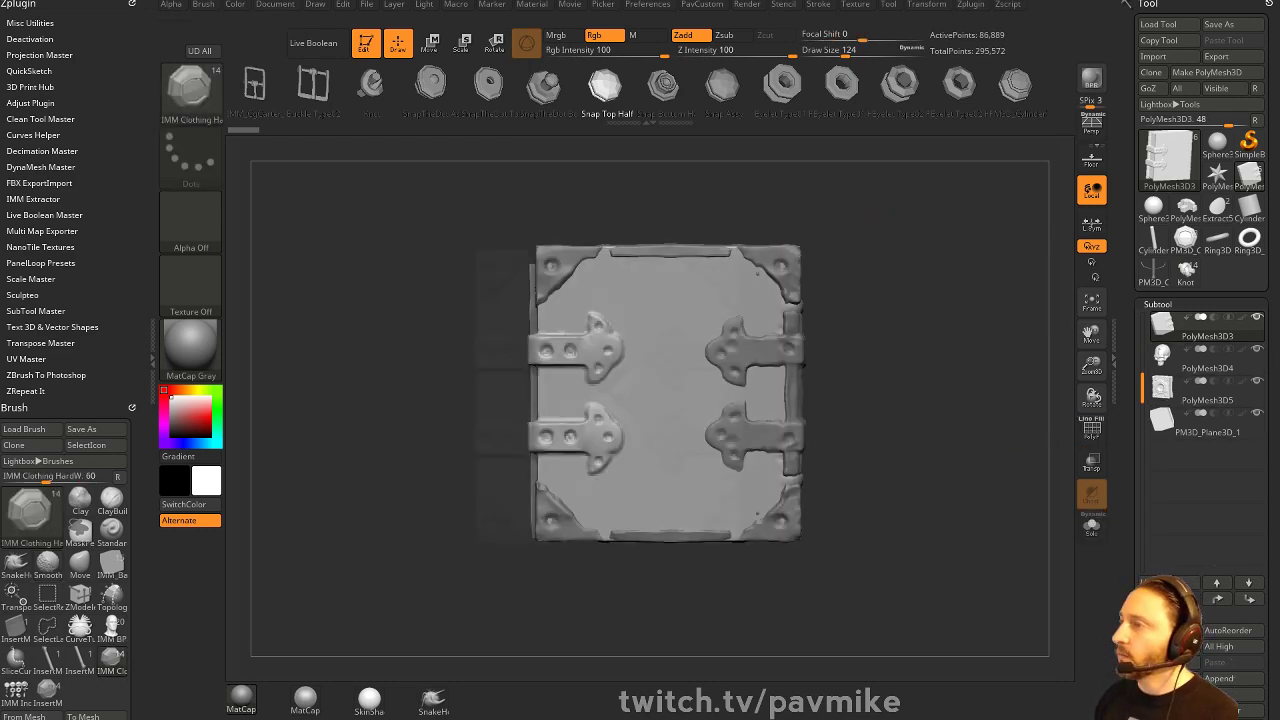
Append a ZSphere as a new subtool to the skull book model
alt+drag(893, 330, 901, 332)
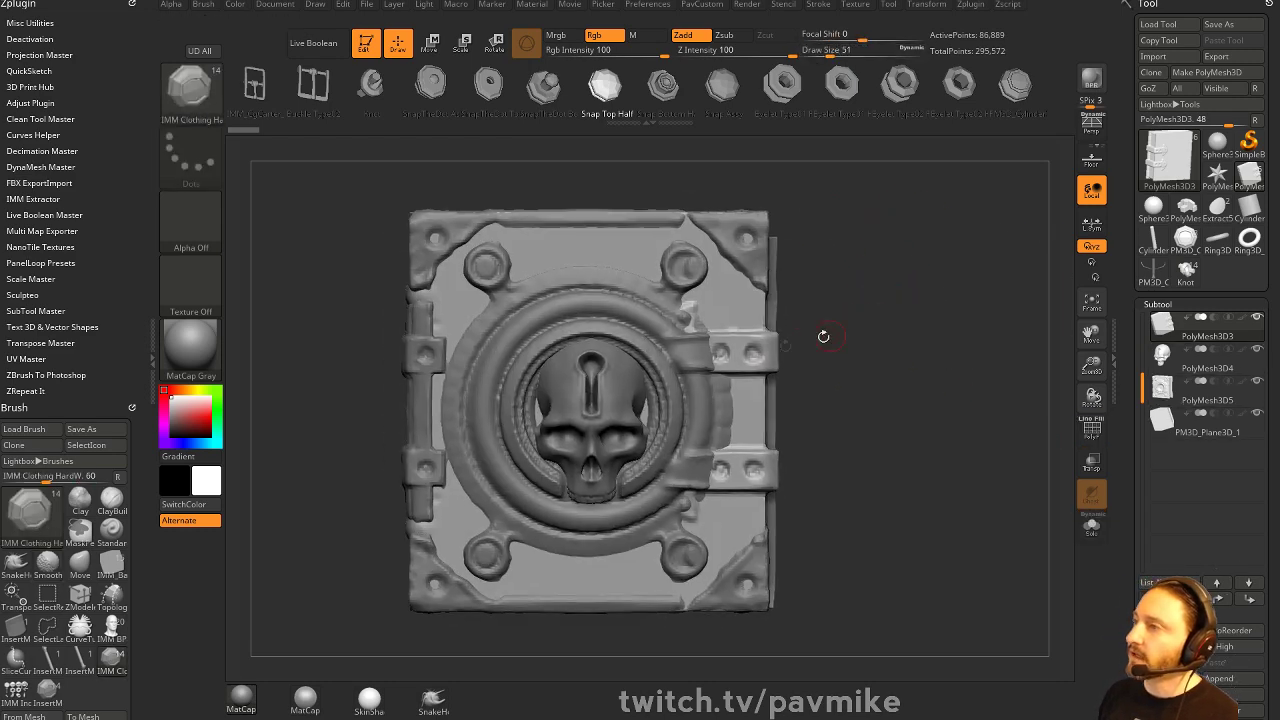
drag(815, 232, 878, 254)
click(1212, 679)
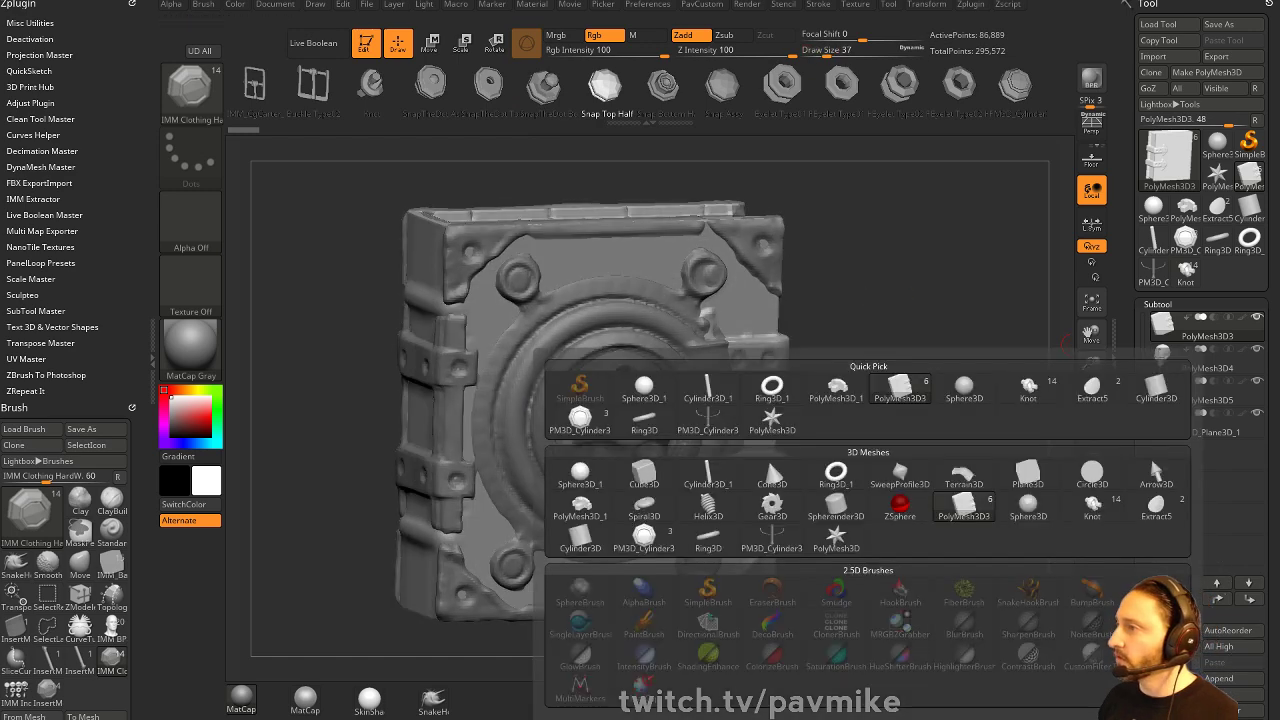
click(898, 502)
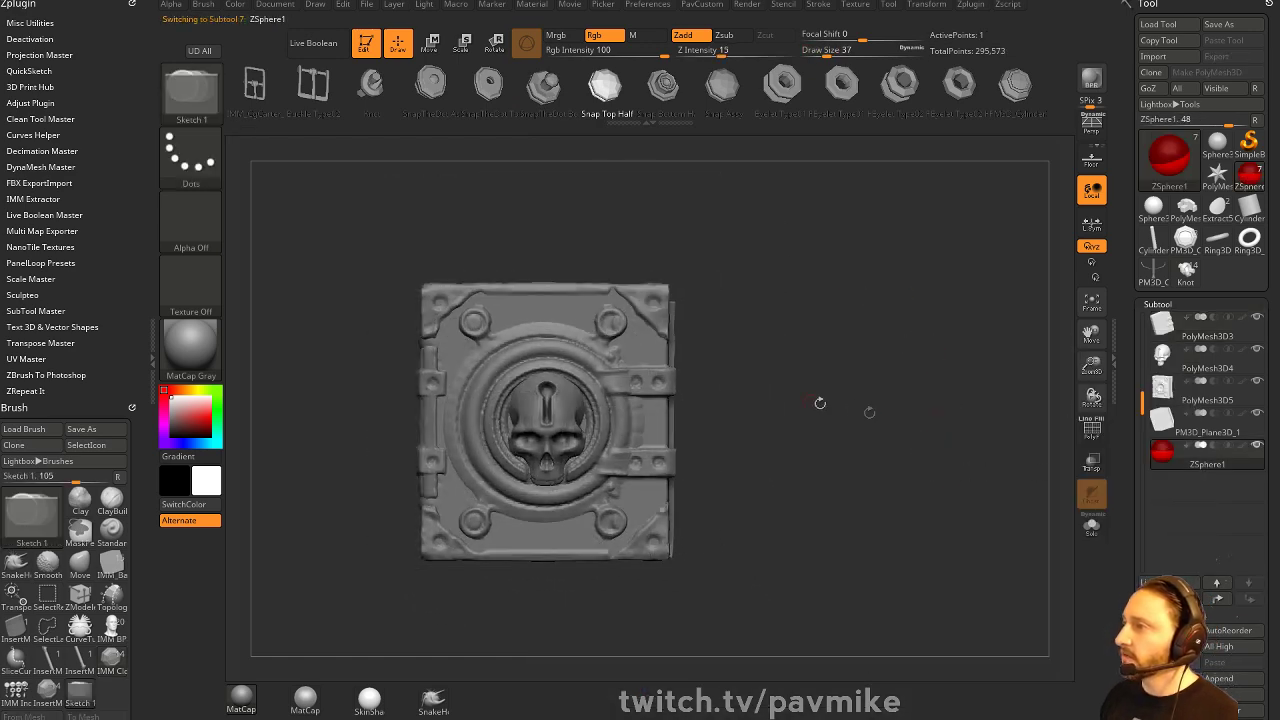
Show the book as a transparent ghost, move the ZSphere to the fore edge between the two clasps, and scale it down
click(1092, 462)
key(w)
drag(568, 394, 444, 152)
key(e)
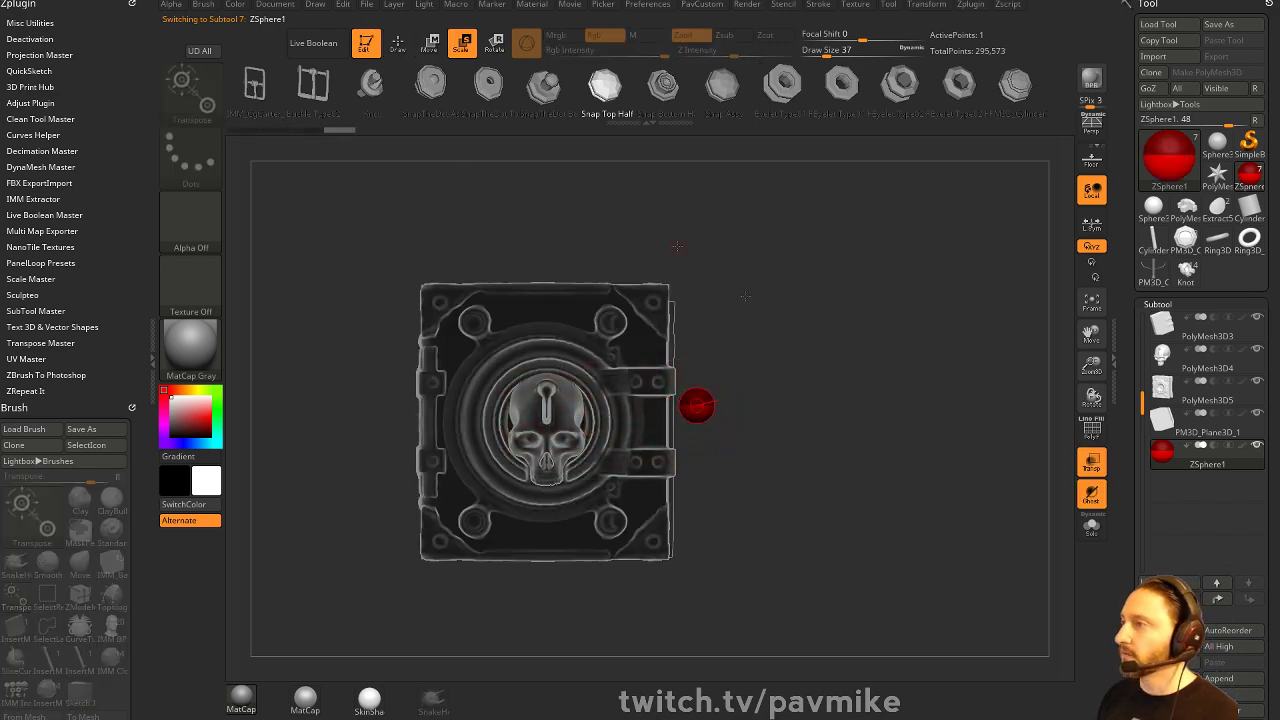
mouse_move(745, 296)
mouse_down()
mouse_move(560, 340)
mouse_move(778, 366)
mouse_up()
key(q)
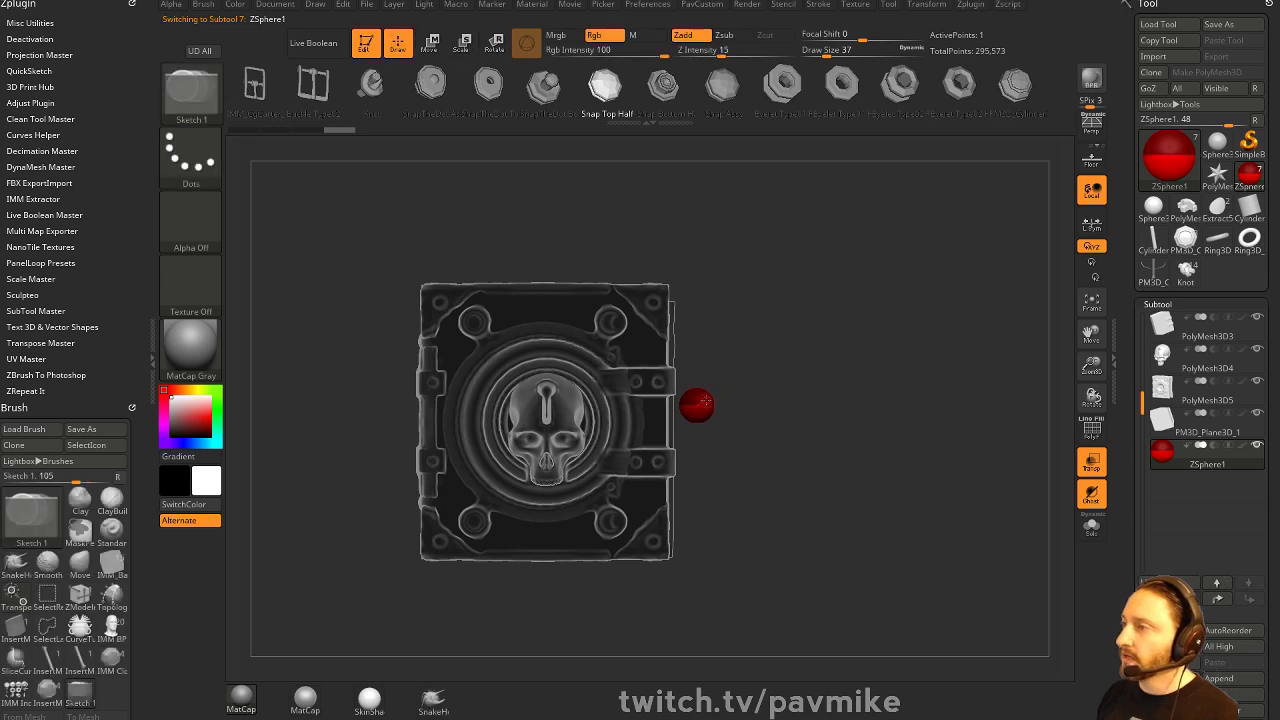
key(w)
key(q)
key(w)
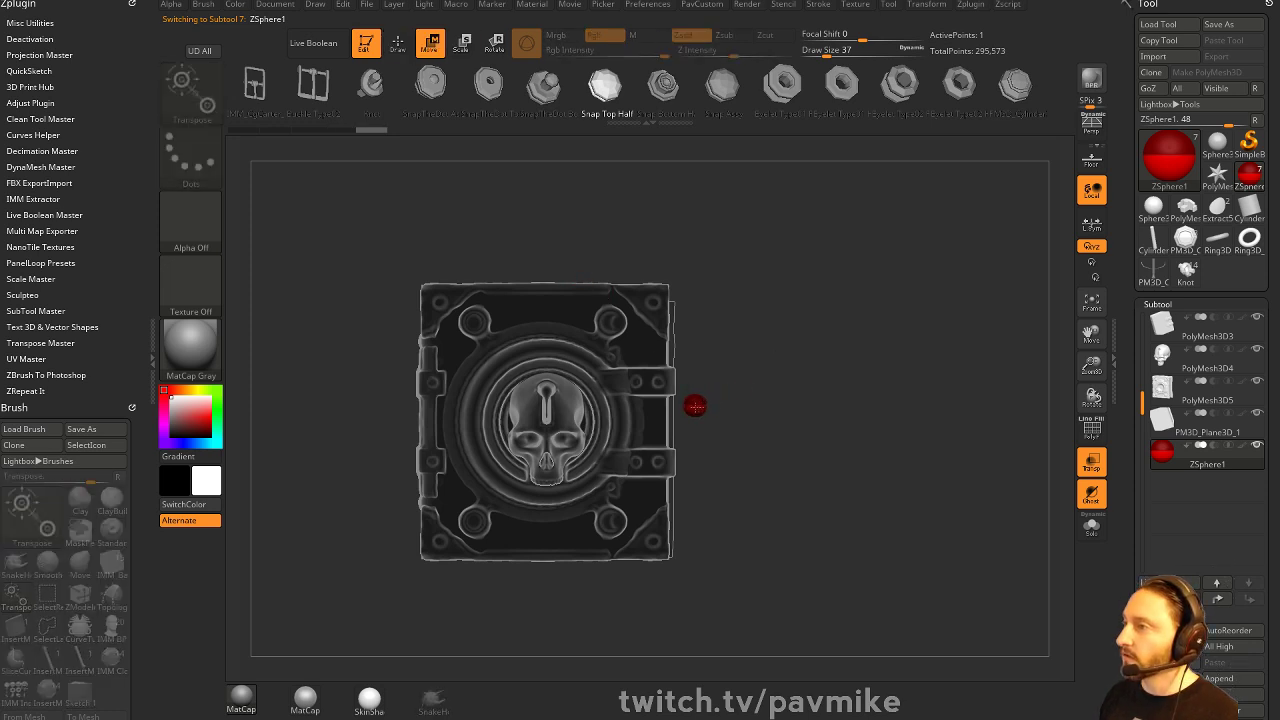
key(q)
key(w)
key(q)
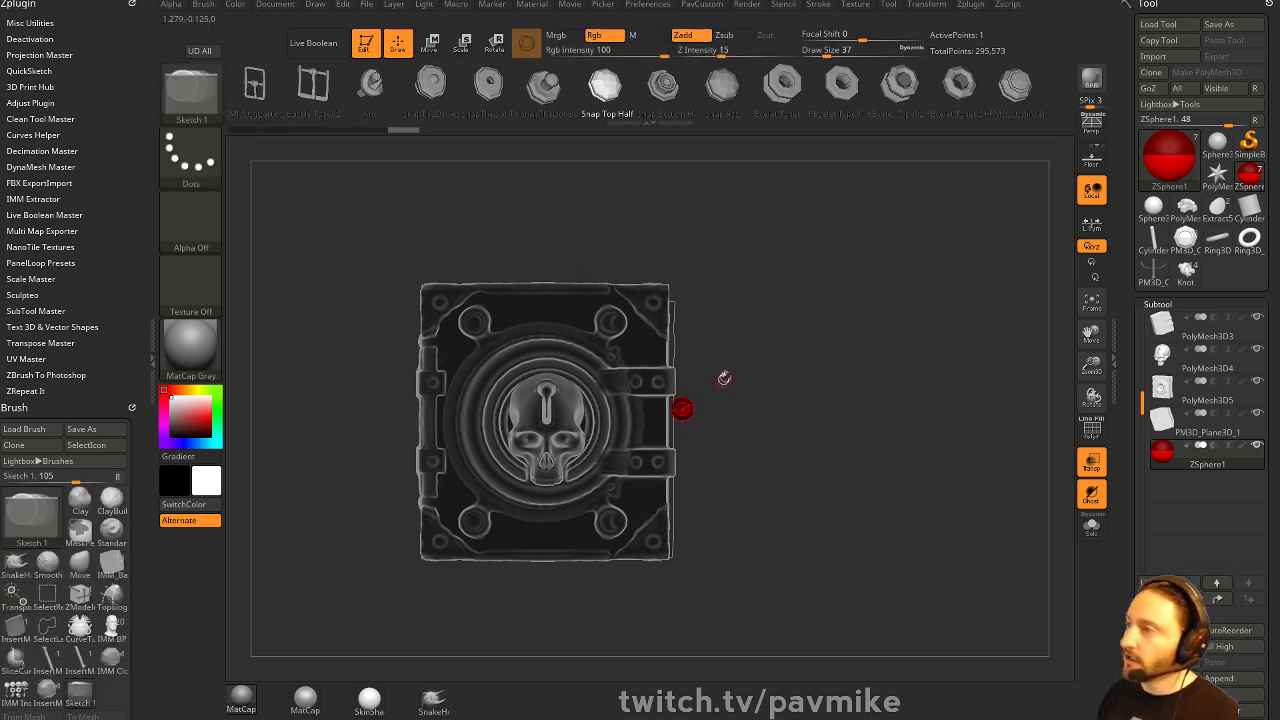
Extend the ZSphere into a chain wrapping around the book, and insert a joint in the segment crossing the front cover
drag(723, 377, 669, 420)
key(w)
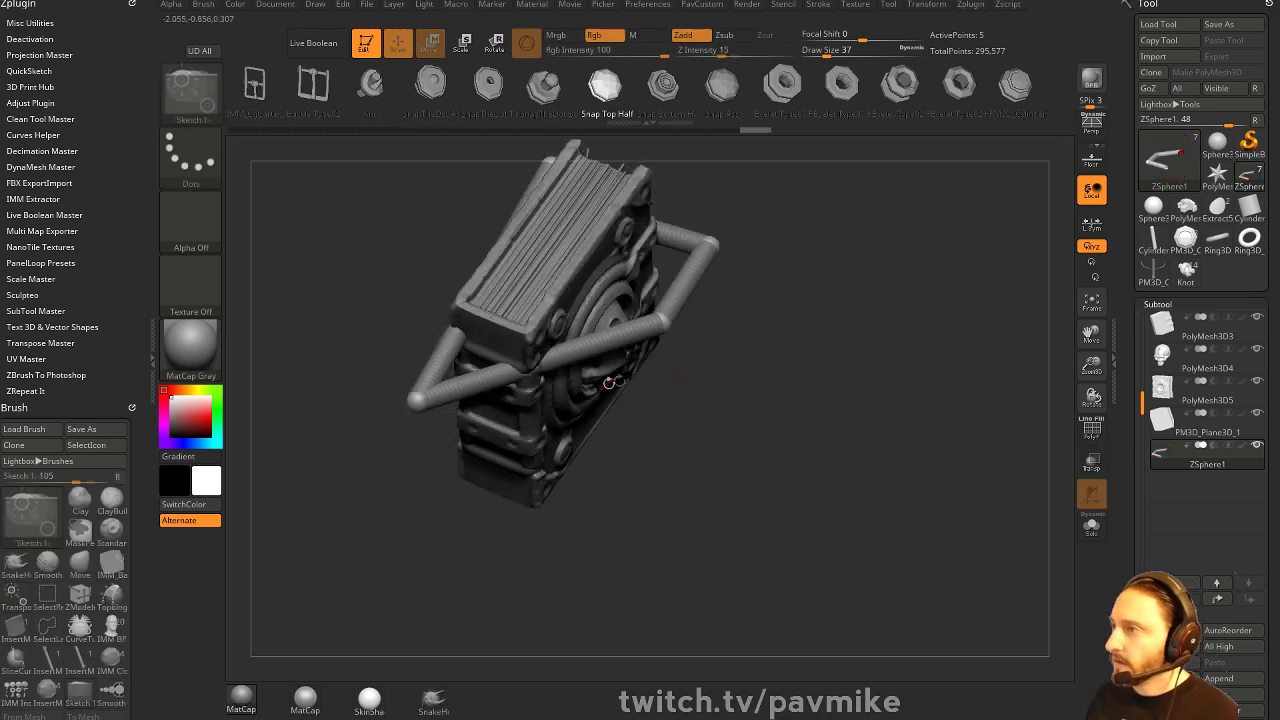
key(q)
click(549, 363)
key(w)
drag(549, 363, 652, 360)
drag(552, 354, 503, 384)
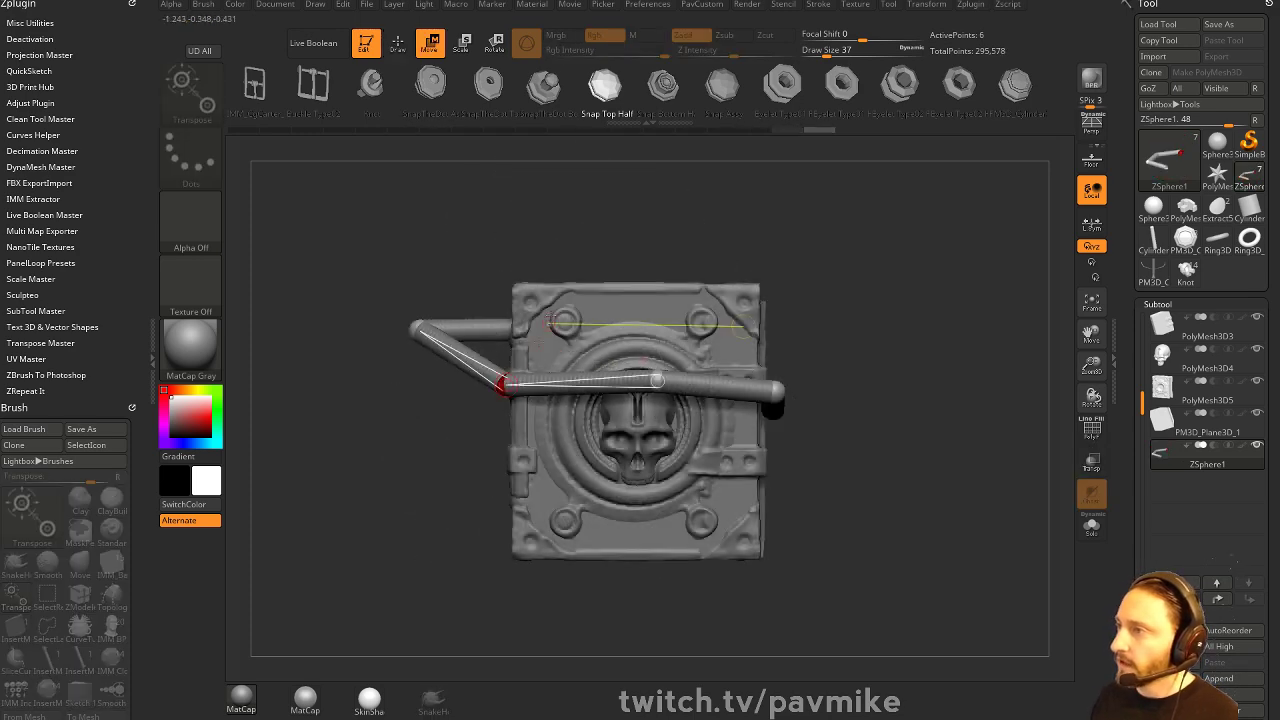
Reposition the spine-side joints so the chain runs diagonally over the front cover and hugs the spine closely
drag(440, 430, 474, 444)
drag(502, 384, 506, 467)
drag(416, 328, 492, 328)
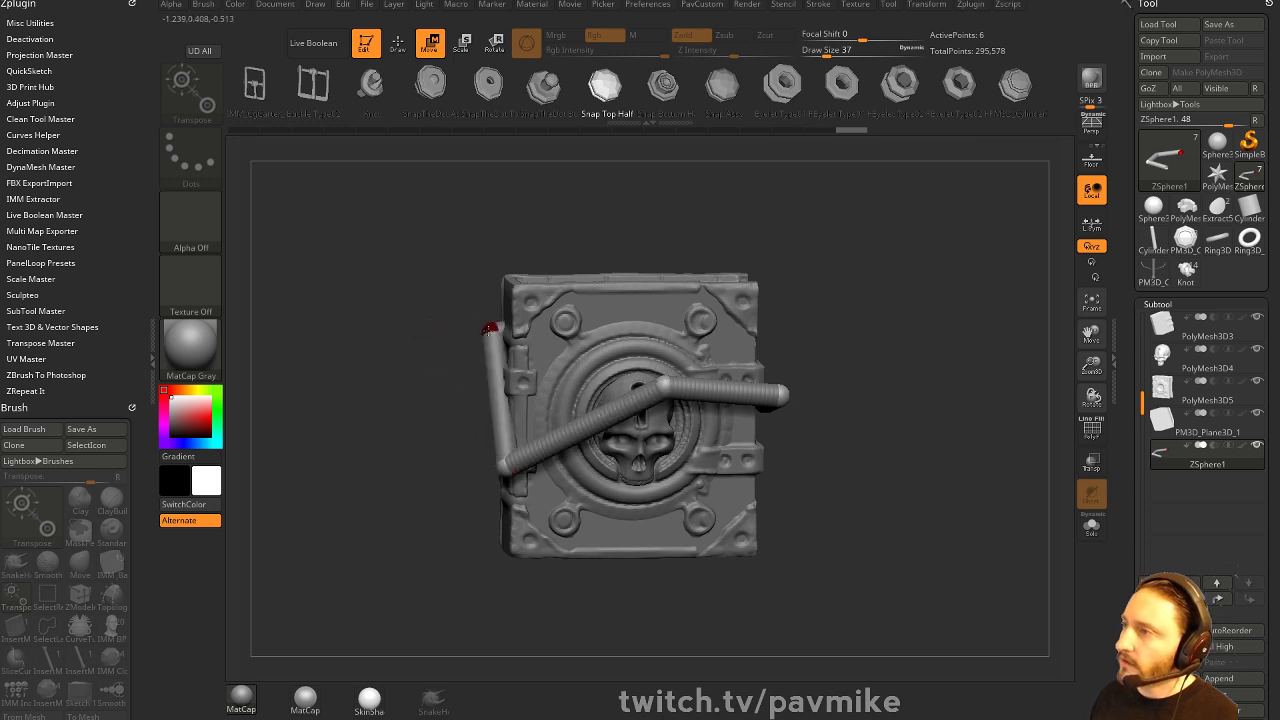
drag(482, 230, 563, 240)
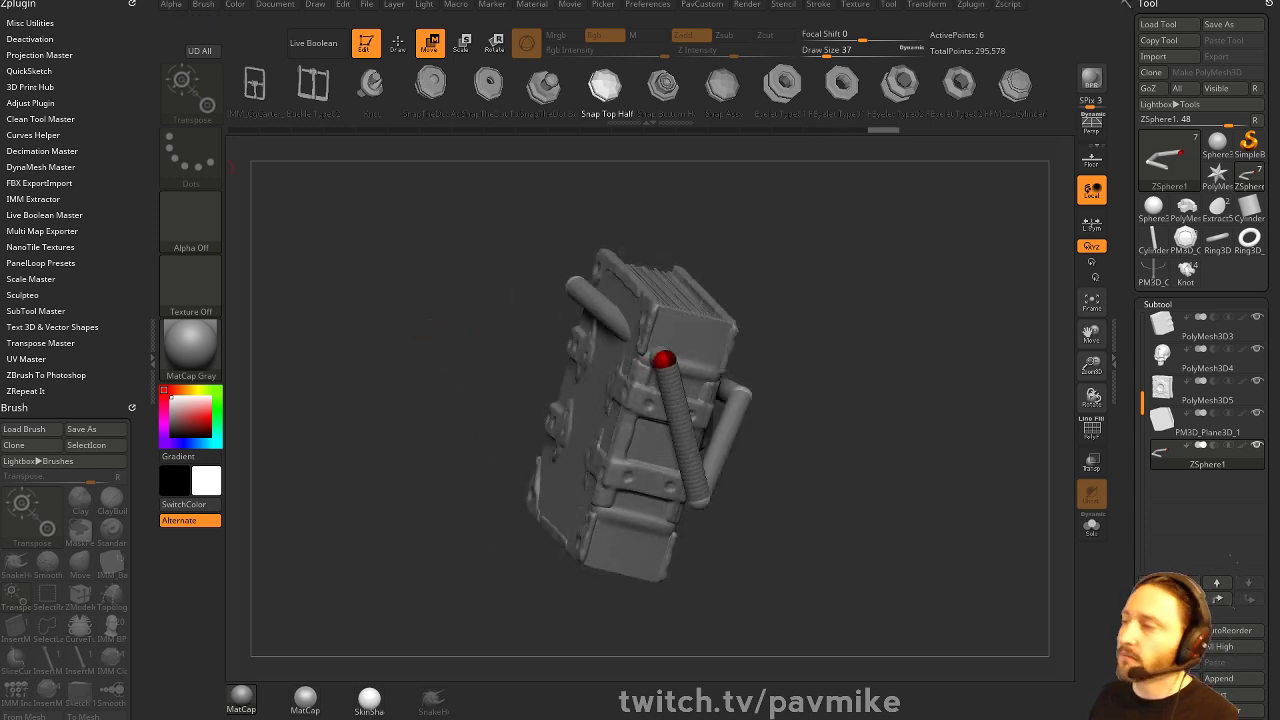
mouse_move(772, 276)
mouse_down()
mouse_move(806, 291)
mouse_move(780, 292)
mouse_up()
drag(662, 401, 629, 403)
mouse_move(780, 282)
mouse_down()
mouse_move(839, 287)
mouse_move(826, 264)
mouse_up()
Extend the ZSphere chain across the back cover and down toward the lower fore edge
key(q)
shift+drag(827, 383, 695, 538)
key(w)
drag(560, 505, 653, 495)
key(q)
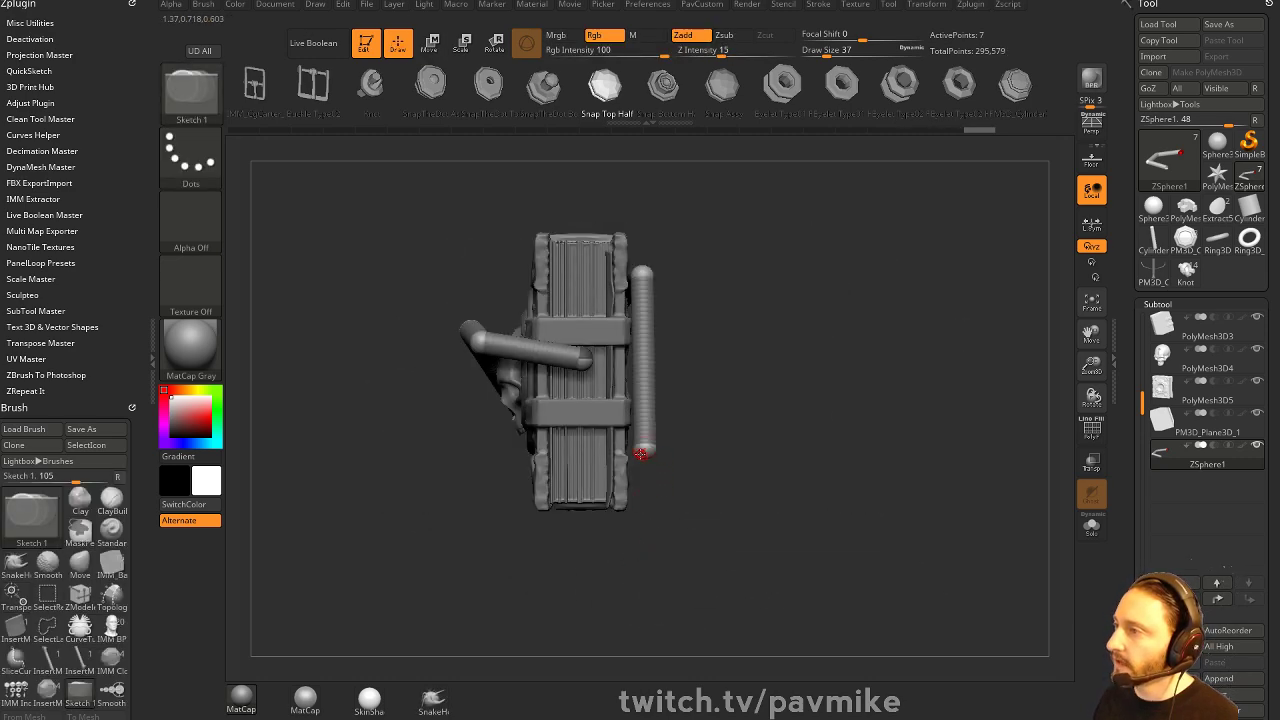
Continue the chain around the lower fore edge and across the bottom of the front cover to the spine side
key(w)
shift+drag(730, 466, 663, 456)
key(q)
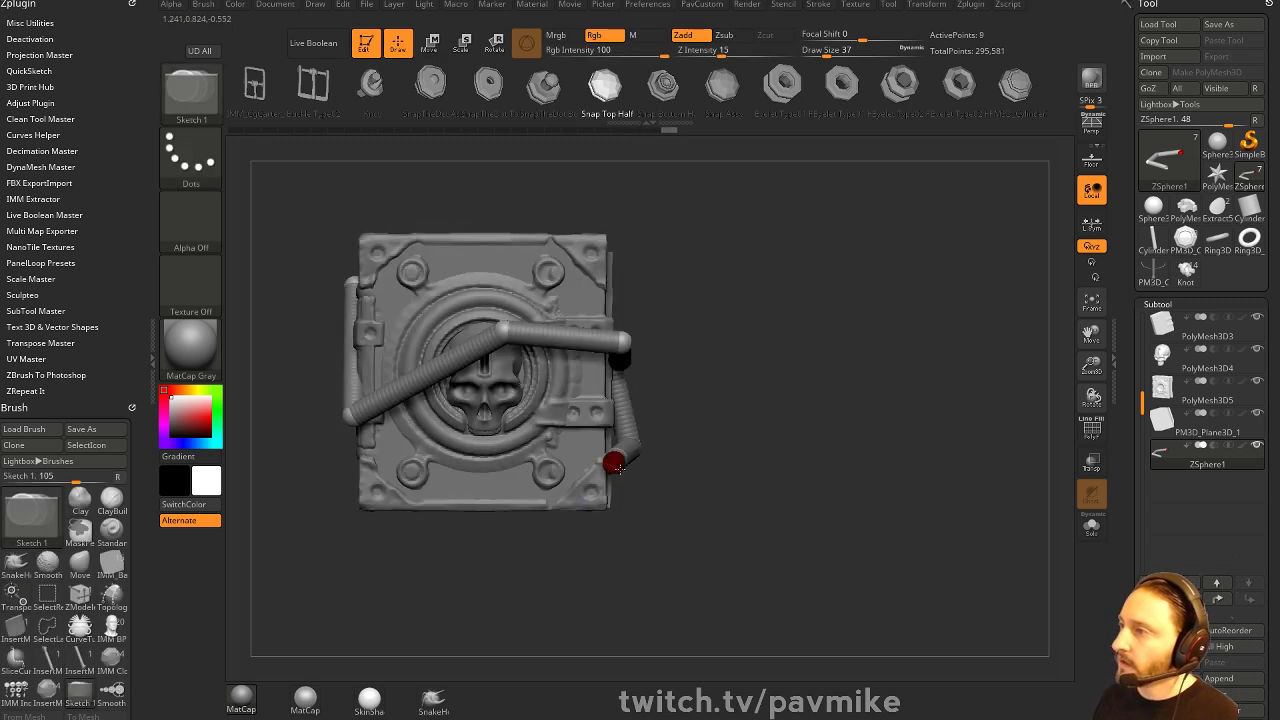
key(w)
shift+drag(357, 466, 425, 513)
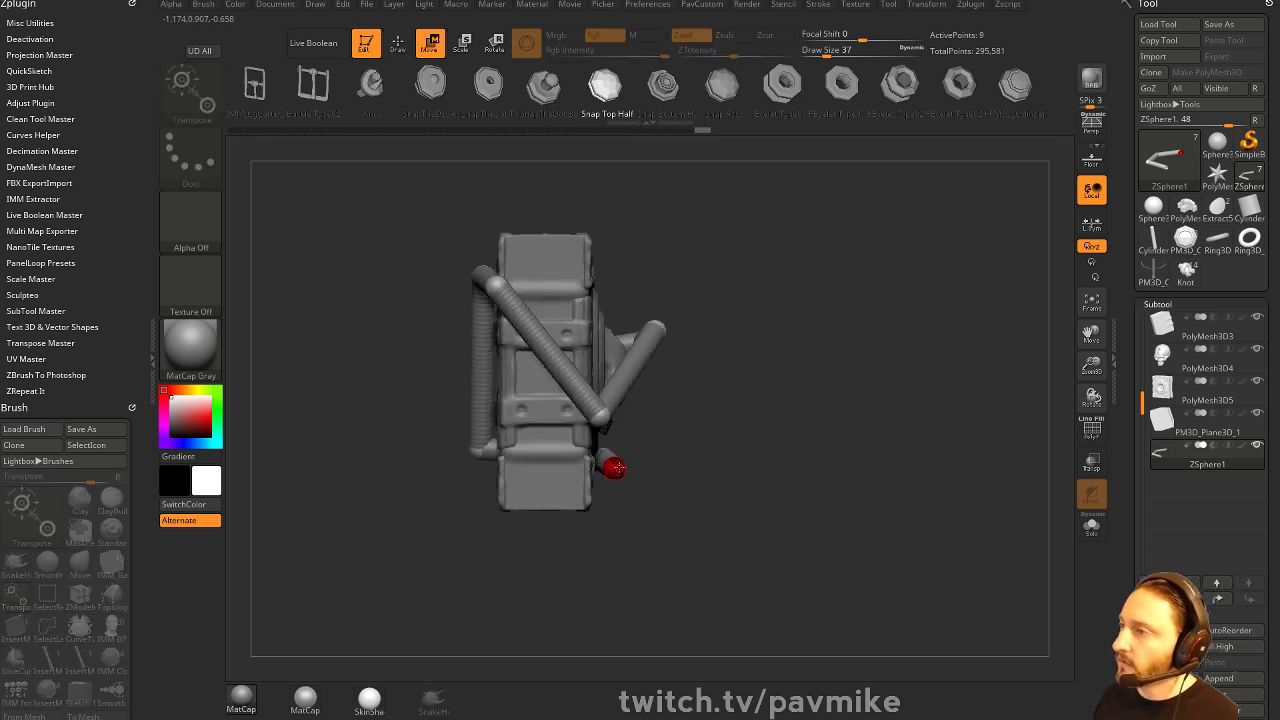
key(q)
mouse_move(920, 400)
mouse_down()
mouse_move(800, 388)
mouse_move(891, 383)
mouse_move(815, 392)
mouse_up()
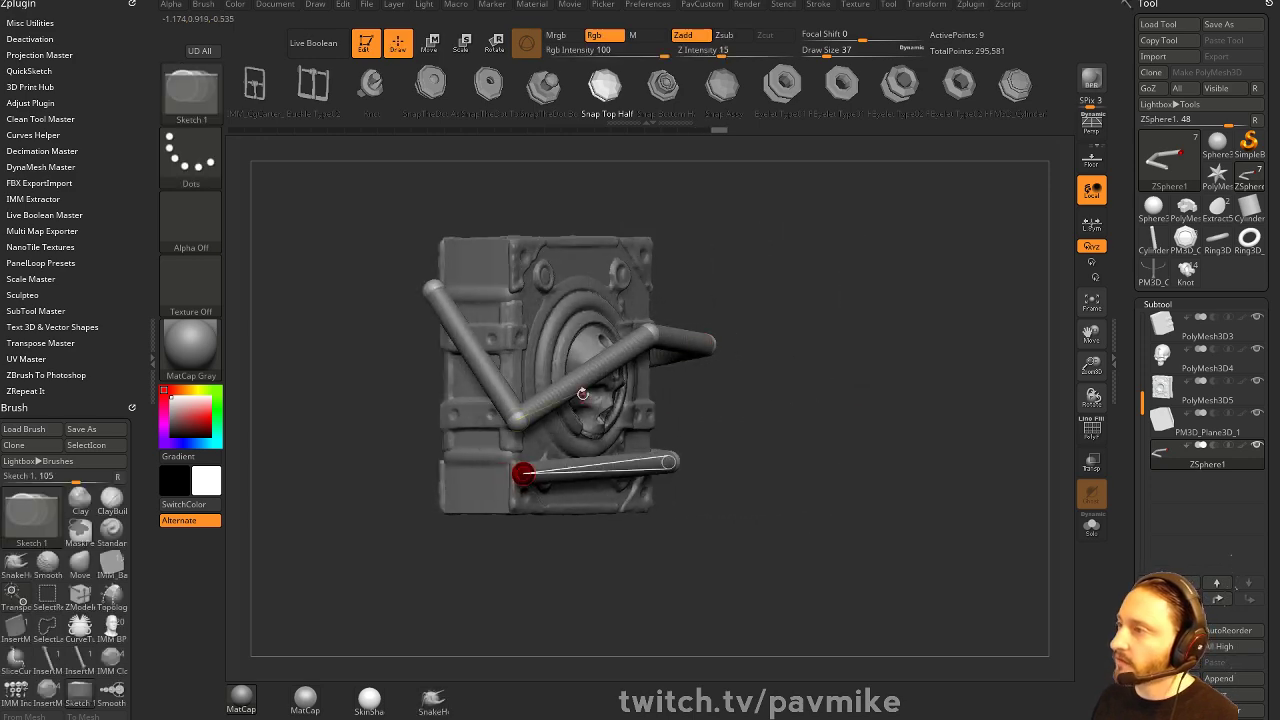
Insert joints in the diagonal front-cover segment and the spine segment, offsetting each to bend the chain
click(583, 379)
key(w)
drag(583, 379, 600, 402)
key(q)
drag(789, 386, 868, 386)
click(495, 347)
key(w)
mouse_move(495, 347)
mouse_down()
mouse_move(514, 344)
mouse_move(480, 366)
mouse_up()
Insert joints in the two back-cover segments and pull each outward to give the chain a curved course
drag(620, 262, 912, 263)
key(q)
click(529, 297)
key(w)
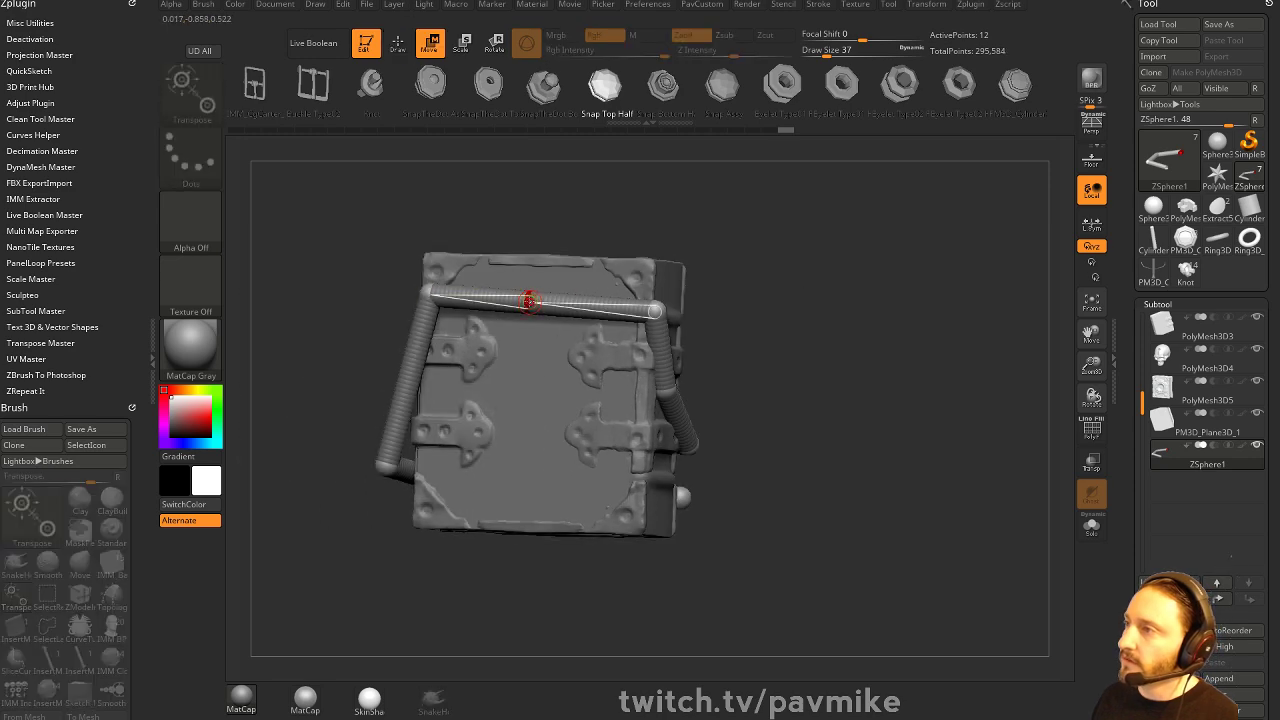
drag(529, 297, 531, 274)
drag(637, 241, 712, 246)
key(q)
click(428, 371)
key(w)
drag(428, 371, 409, 371)
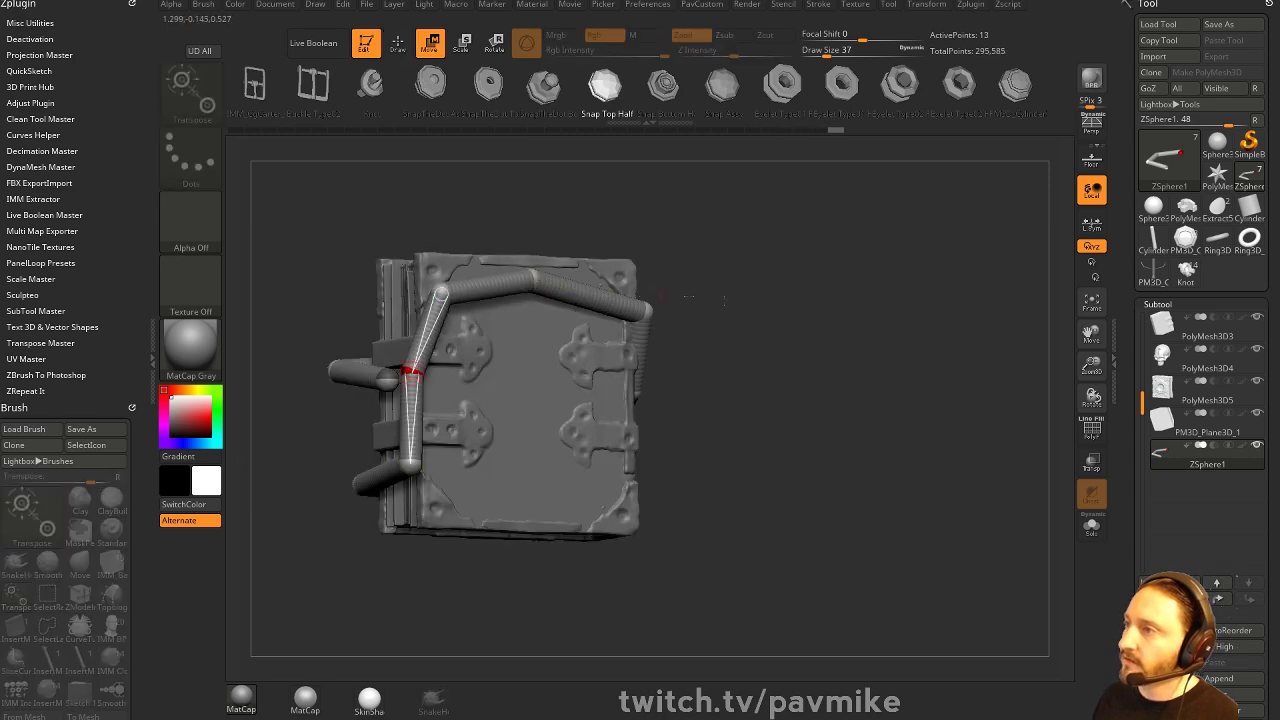
Insert joints in the lower fore-edge segment and the lower front-cover segment, lowering them so the chain sags
drag(540, 378, 685, 348)
key(q)
click(379, 473)
key(w)
drag(379, 473, 382, 496)
drag(560, 500, 700, 480)
key(q)
click(466, 457)
key(w)
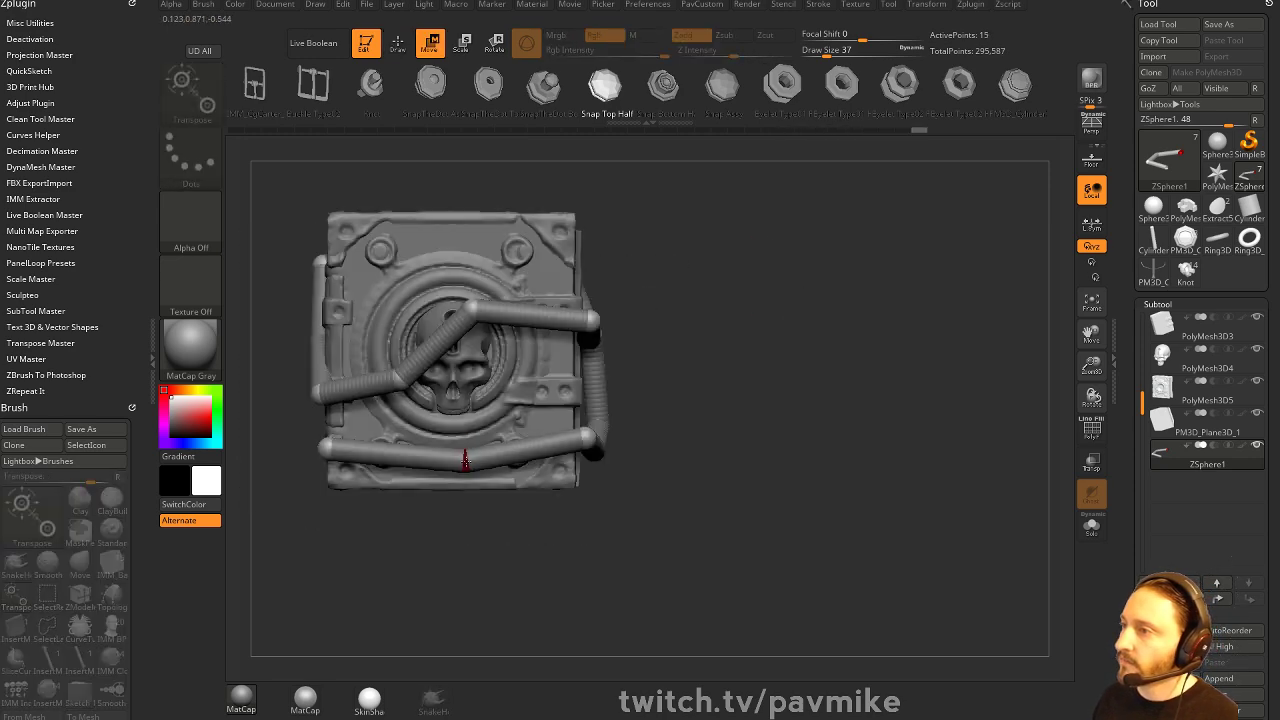
Adjust the positions of the upper front-cover joints so the chain clears the skull and the clasp
mouse_move(718, 385)
mouse_down()
mouse_move(754, 423)
mouse_move(760, 470)
mouse_up()
key(w)
drag(549, 388, 527, 368)
mouse_move(680, 350)
mouse_down()
mouse_move(640, 370)
mouse_move(669, 387)
mouse_move(817, 337)
mouse_move(803, 357)
mouse_move(715, 374)
mouse_move(633, 341)
mouse_up()
key(q)
drag(488, 456, 526, 462)
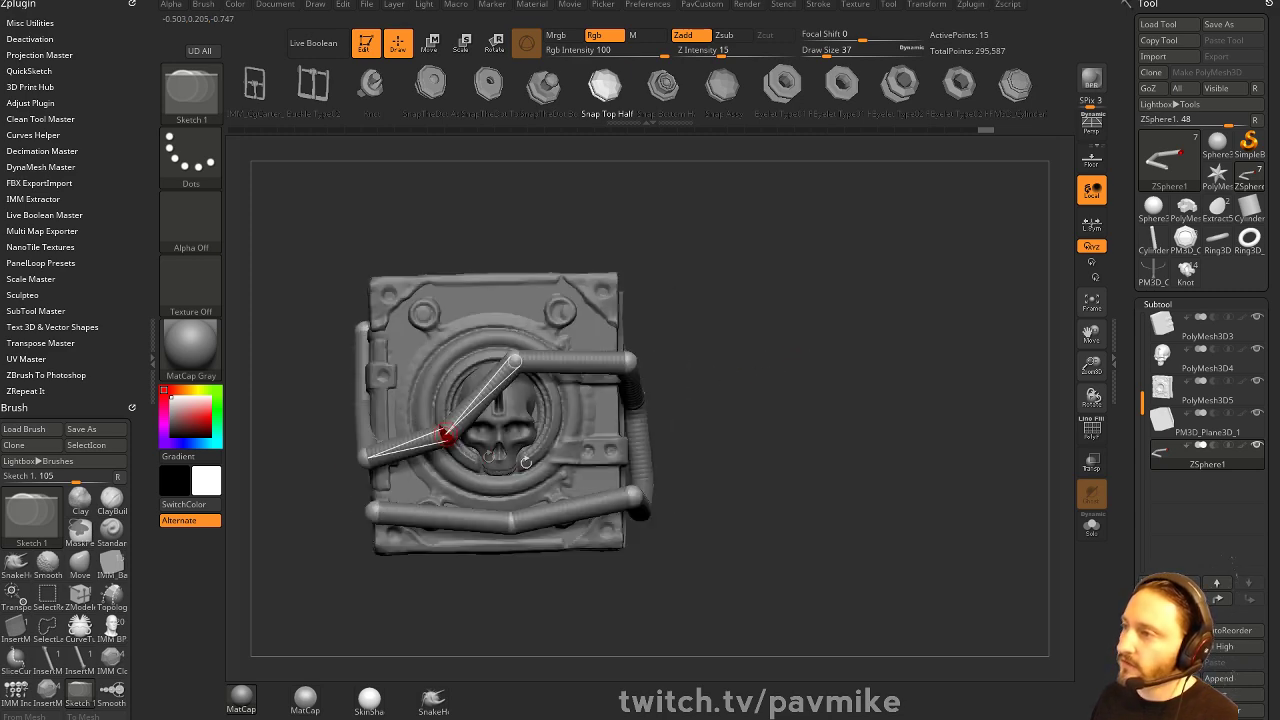
Make an adaptive skin of the ZSphere chain with DynaMesh Resolution 0 and Density 1
drag(455, 443, 721, 386)
alt+drag(872, 406, 909, 448)
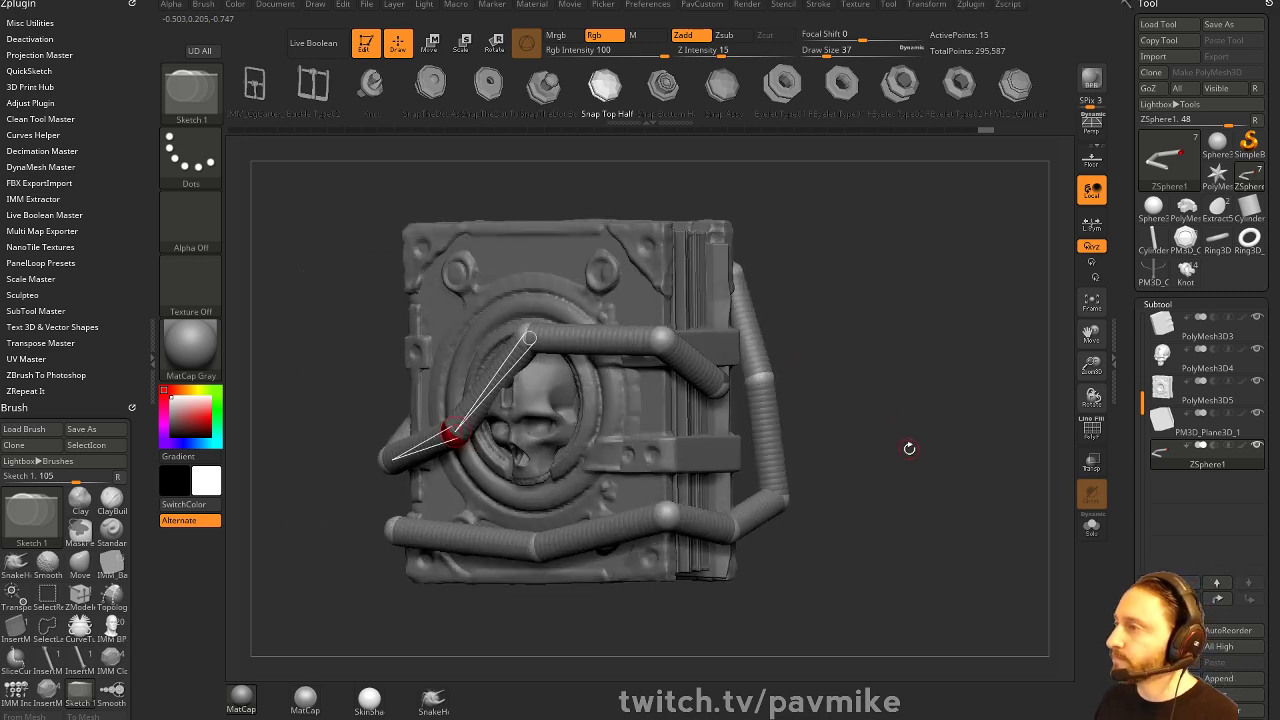
key(space)
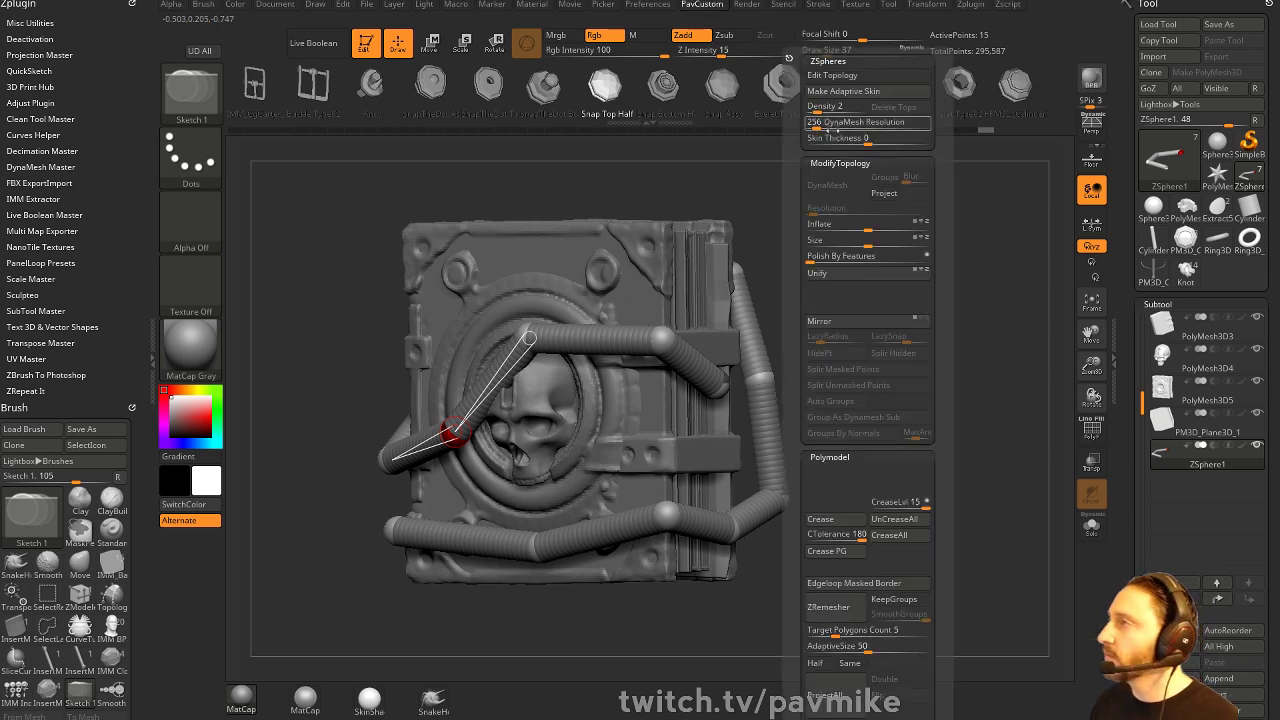
drag(815, 126, 809, 125)
click(809, 109)
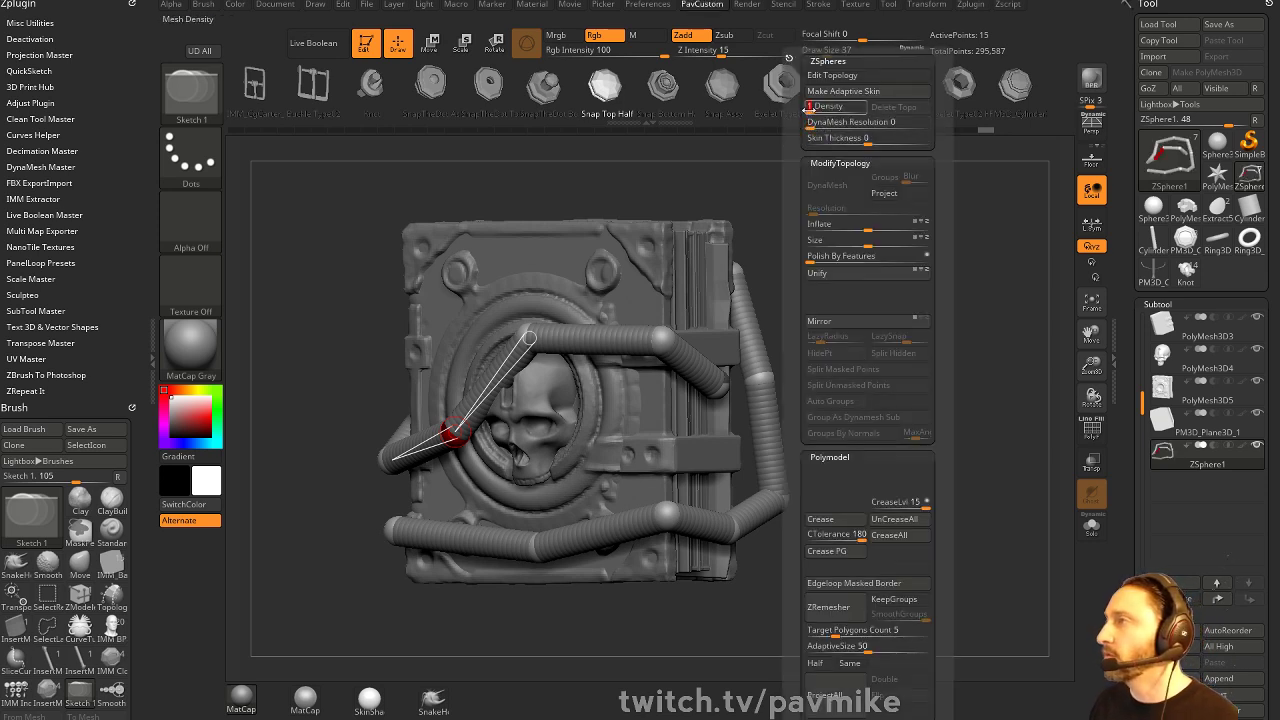
click(822, 90)
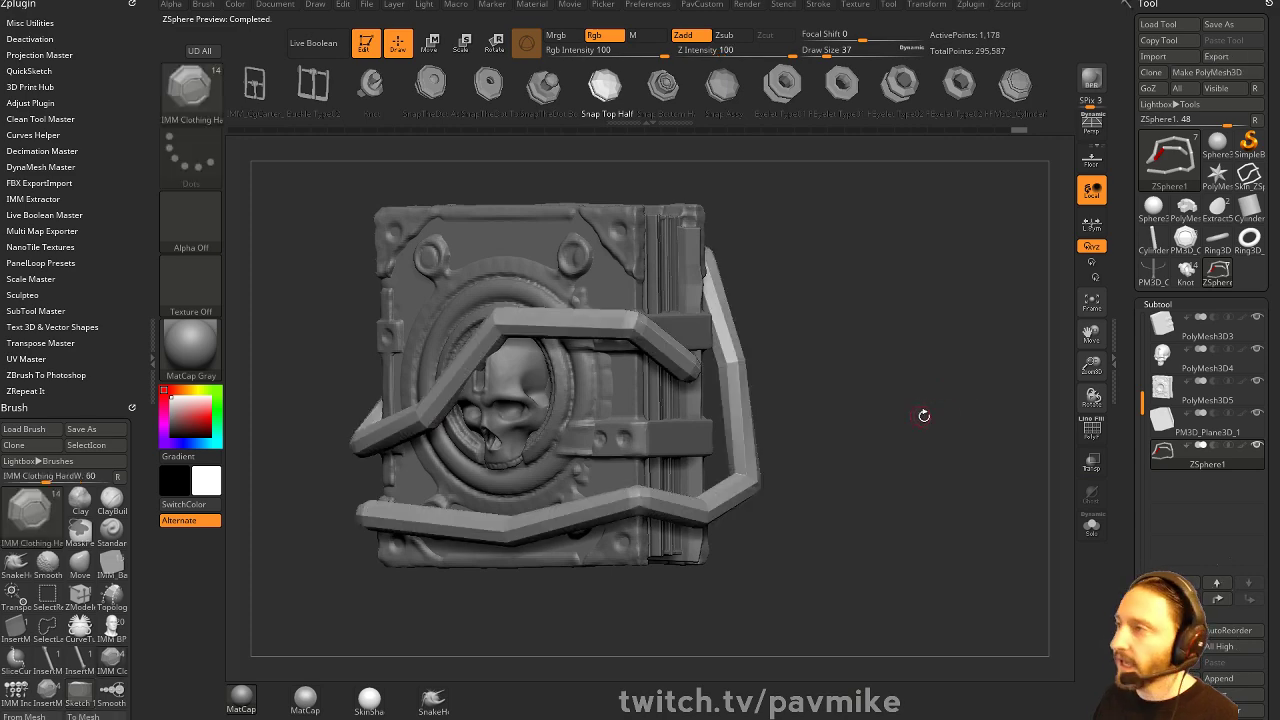
click(1092, 430)
click(1092, 430)
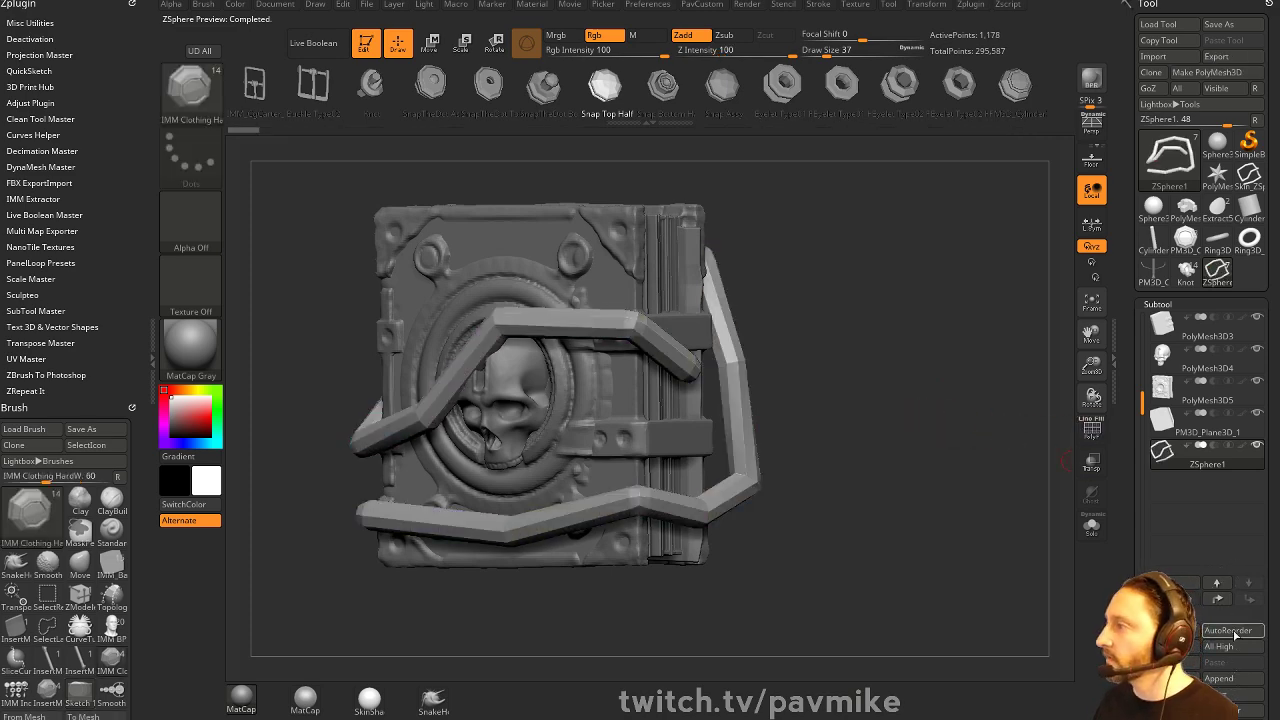
Append the chain's adaptive skin mesh as a subtool and show it alone with polyframes
click(1218, 679)
click(901, 548)
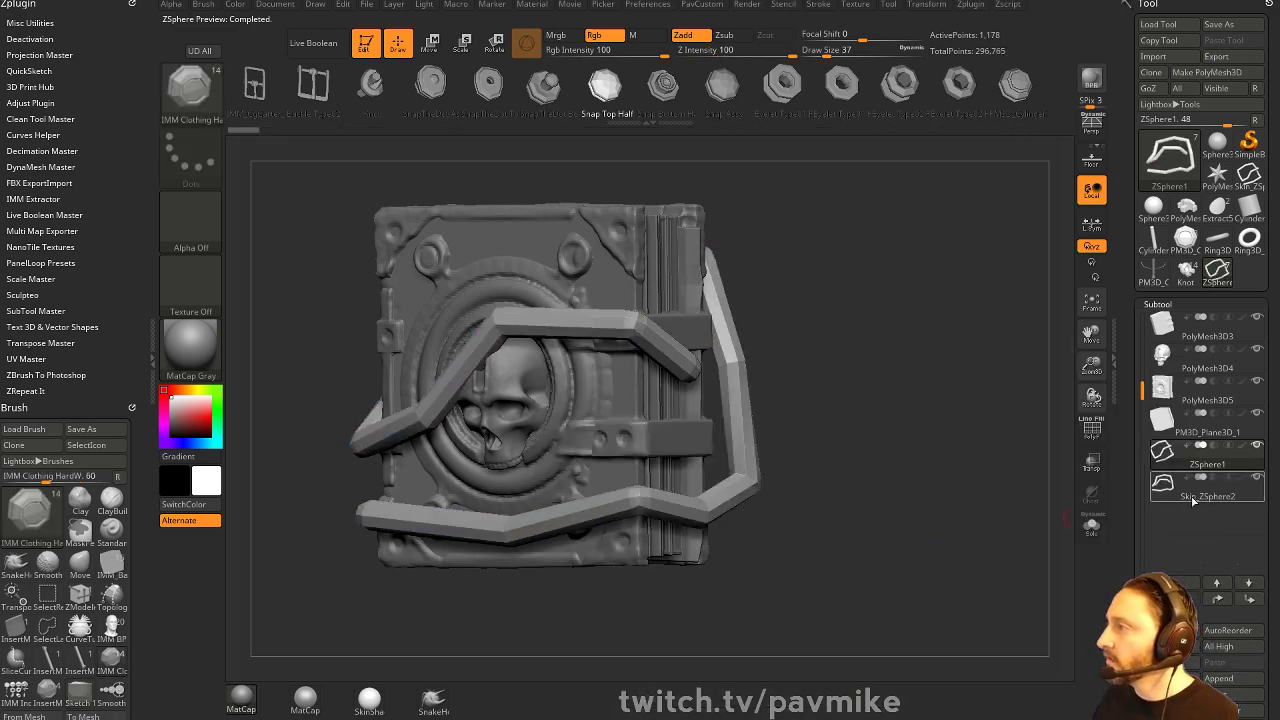
click(1096, 532)
key(shift+f)
drag(1012, 418, 921, 431)
Hide the end caps at both open ends of the skin mesh with the SelectLasso brush
ctrl+shift+click(194, 92)
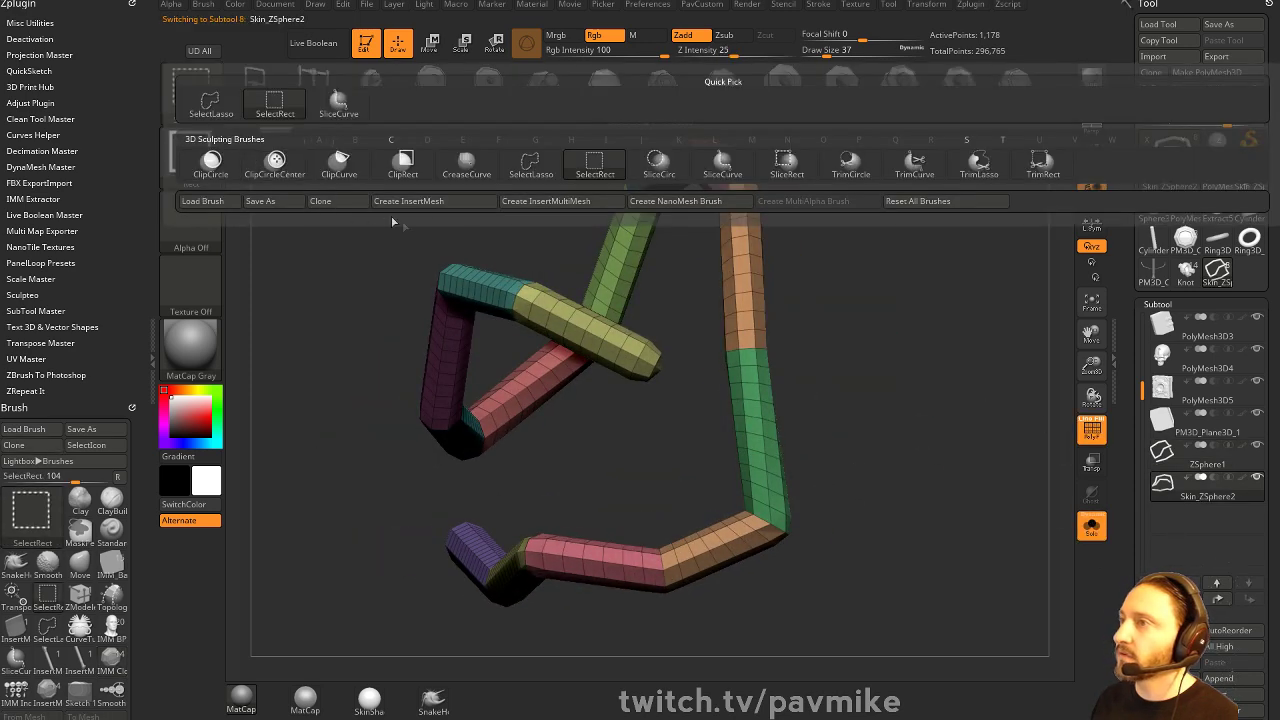
click(531, 166)
ctrl+alt+shift+drag(652, 351, 648, 368)
drag(582, 450, 815, 425)
ctrl+alt+shift+drag(483, 456, 481, 461)
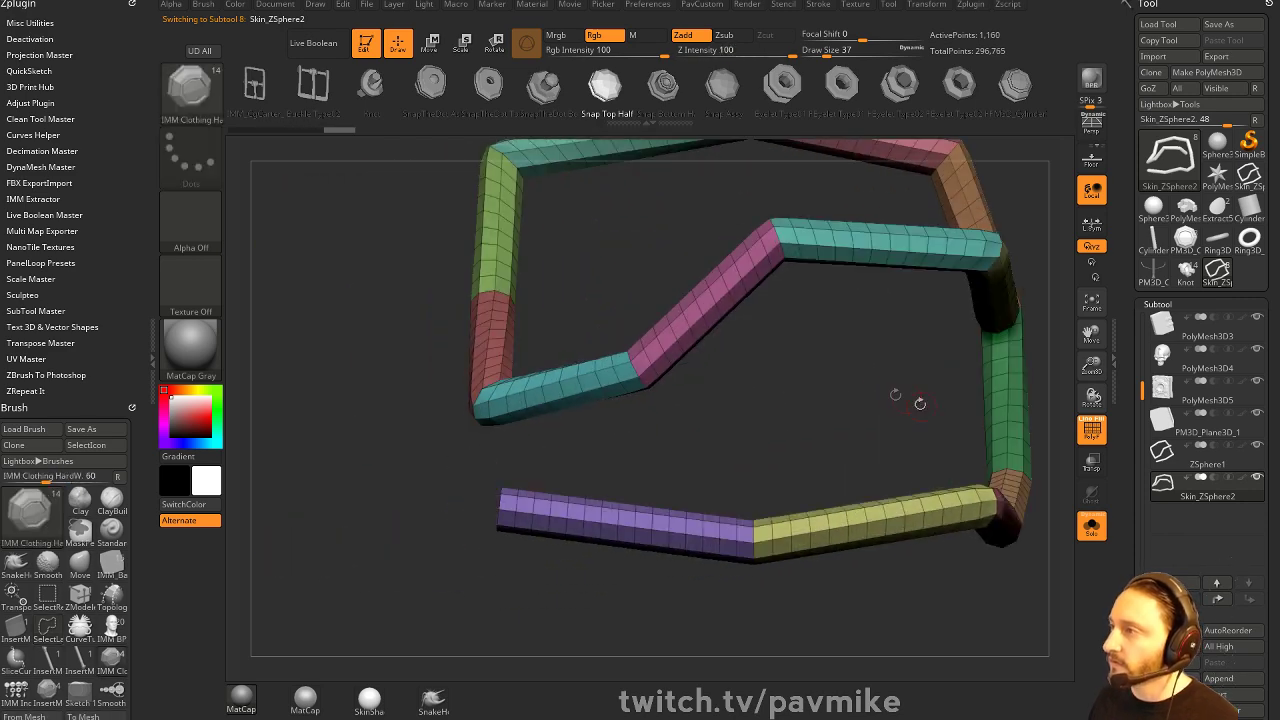
Delete the hidden end caps and merge the whole skin mesh into a single polygroup
alt+drag(920, 403, 600, 437)
key(space)
mouse_move(926, 334)
mouse_down()
mouse_move(780, 340)
mouse_move(920, 334)
mouse_up()
click(918, 290)
key(ctrl+w)
key(f)
Use the ZModeler PolyGroup edge action to assign a separate polygroup to lengthwise strips of the tube
key(b)
key(z)
key(m)
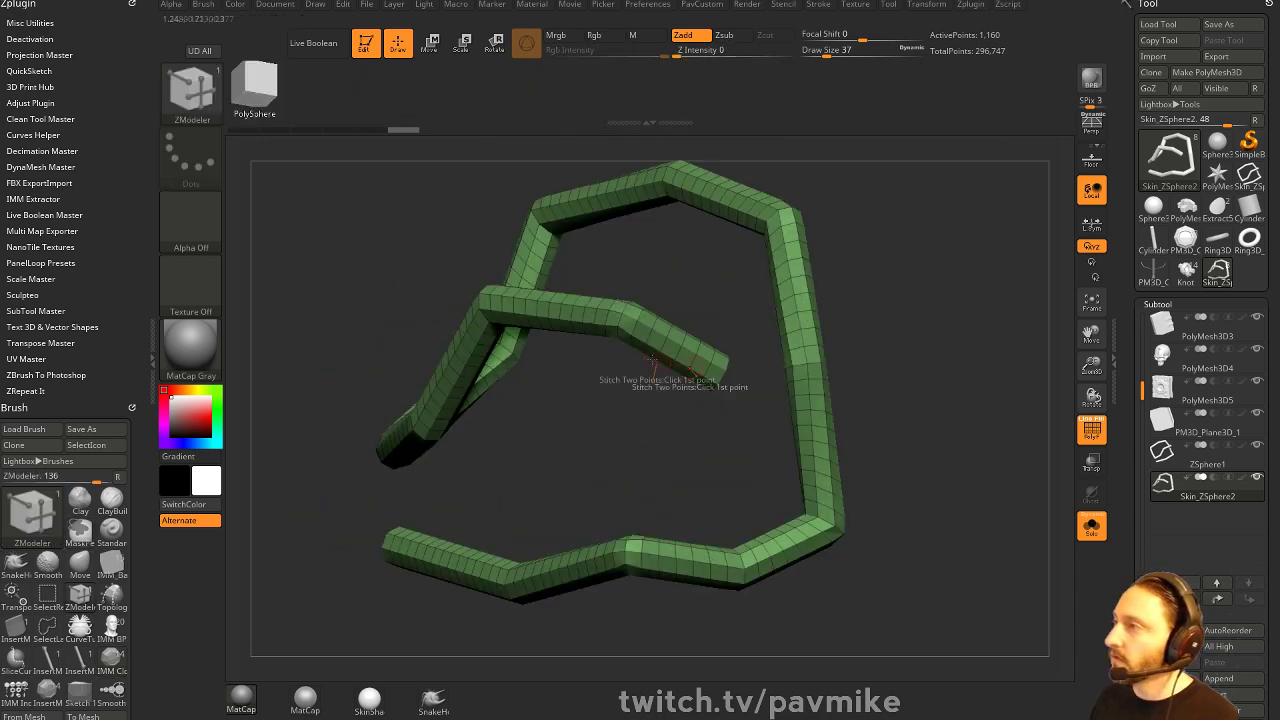
key(space)
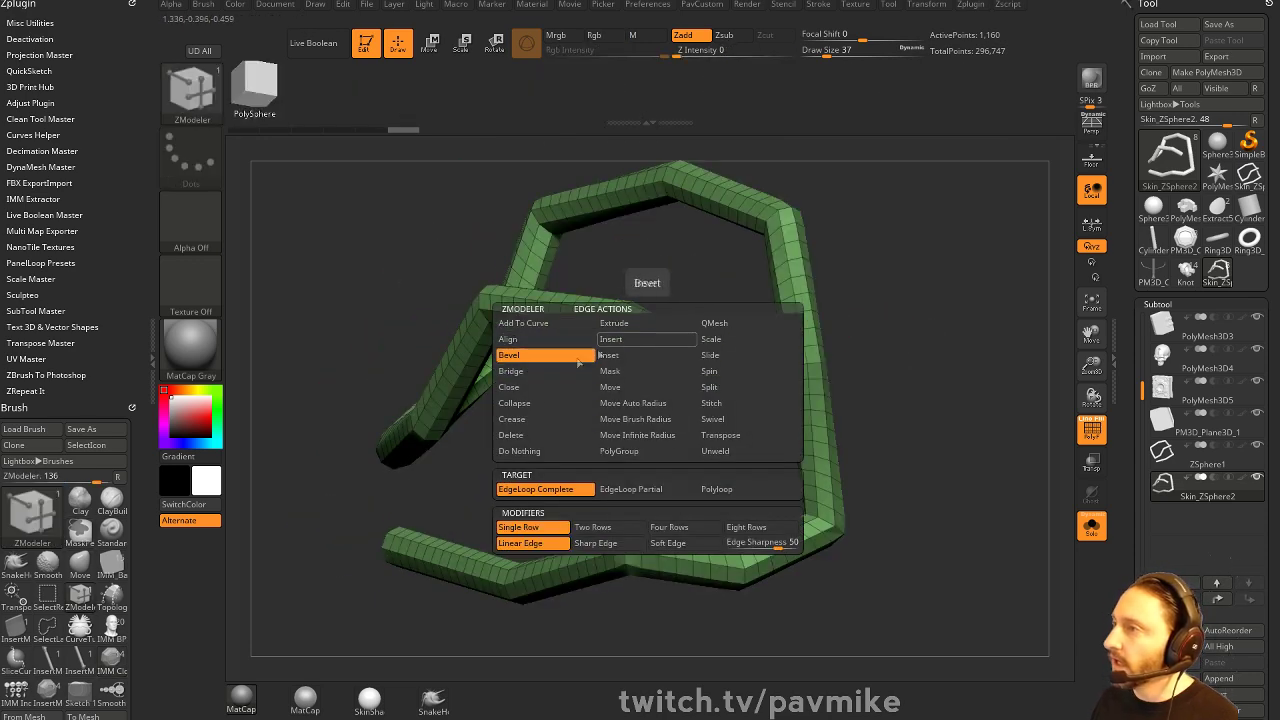
click(619, 451)
click(653, 322)
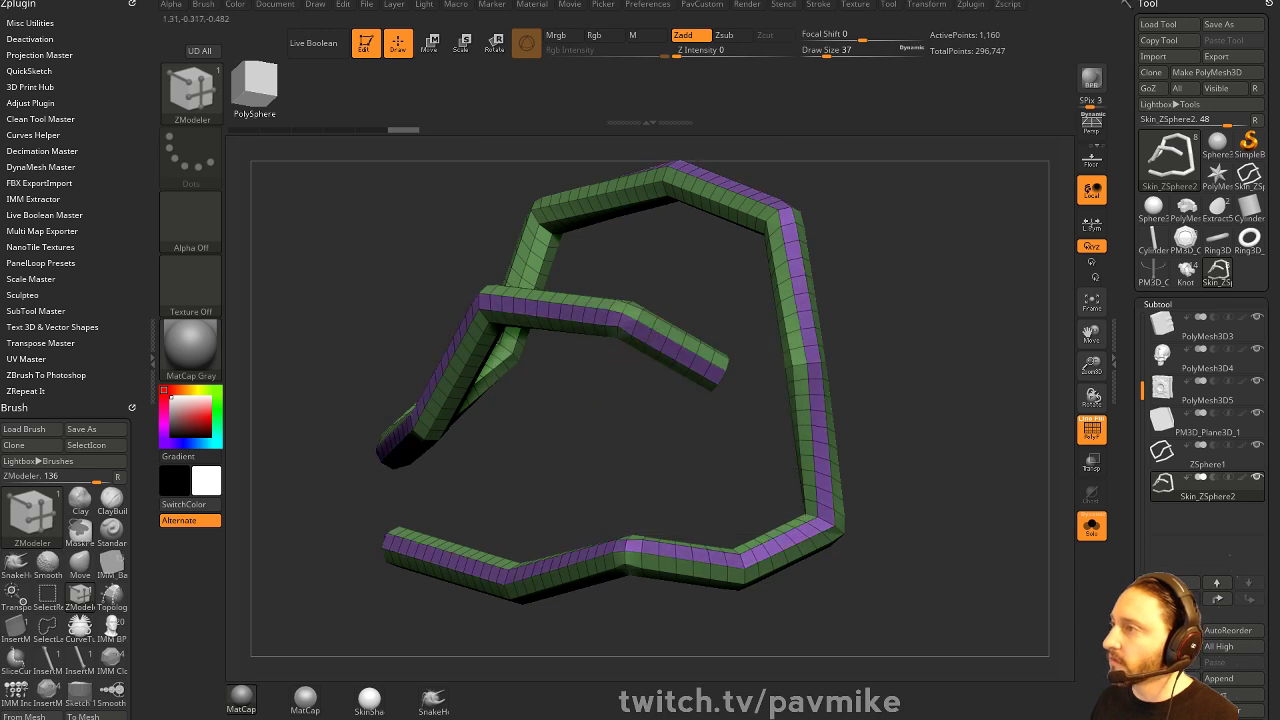
Isolate two adjoining lengthwise strips of the tube and delete the hidden remainder of the mesh
ctrl+shift+double_click(662, 364)
key(4)
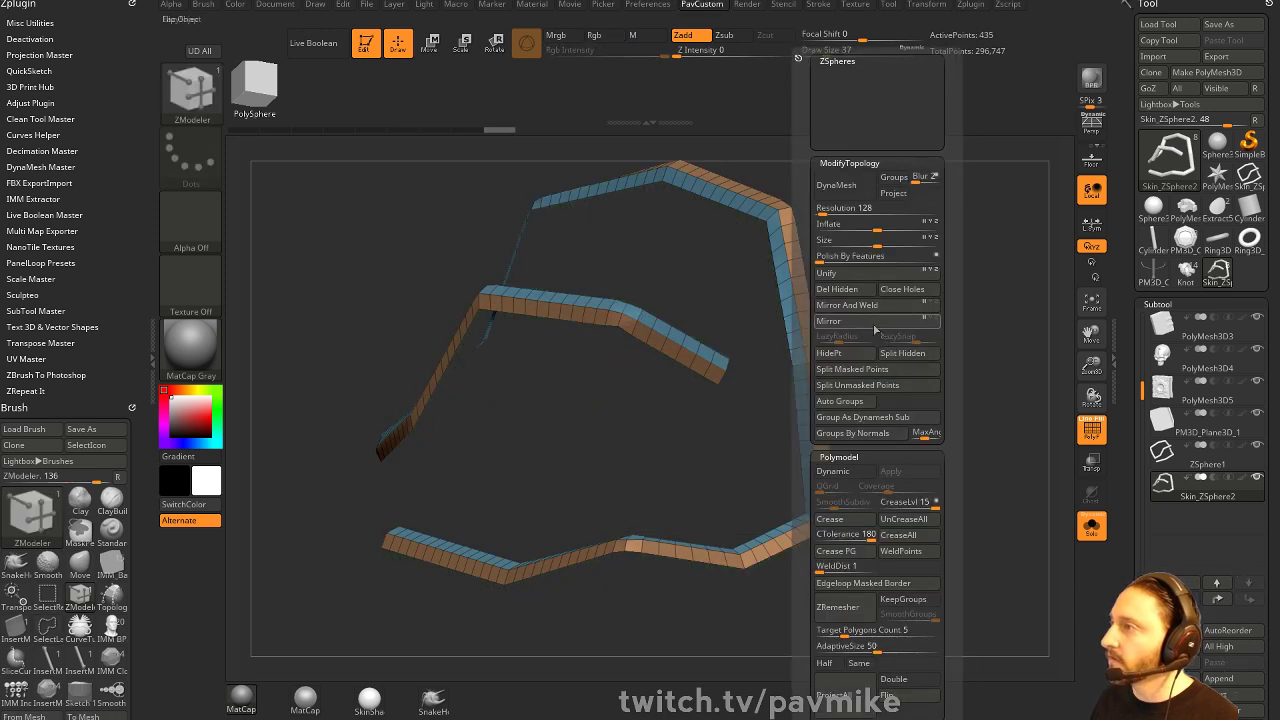
click(837, 288)
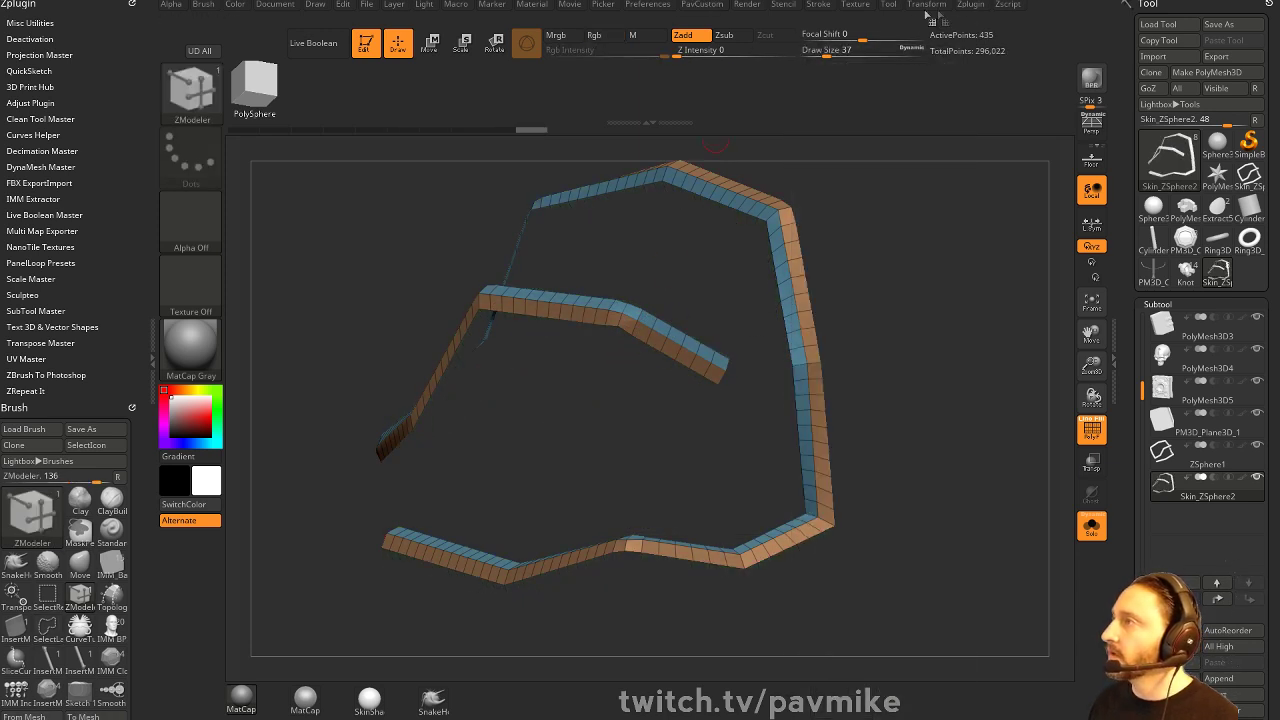
Dock the Stroke palette with its curve functions and smooth the two-strip mesh with Polish By Features
drag(103, 136, 109, 97)
click(818, 5)
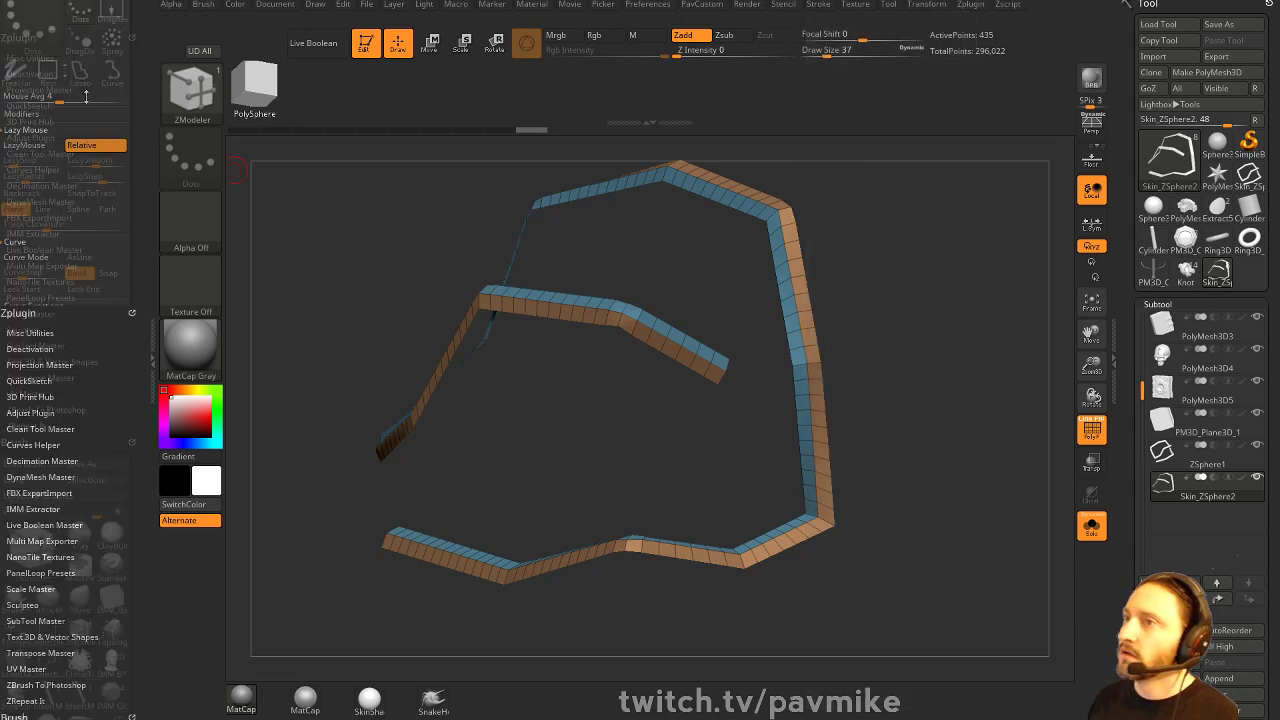
drag(890, 408, 1015, 361)
key(4)
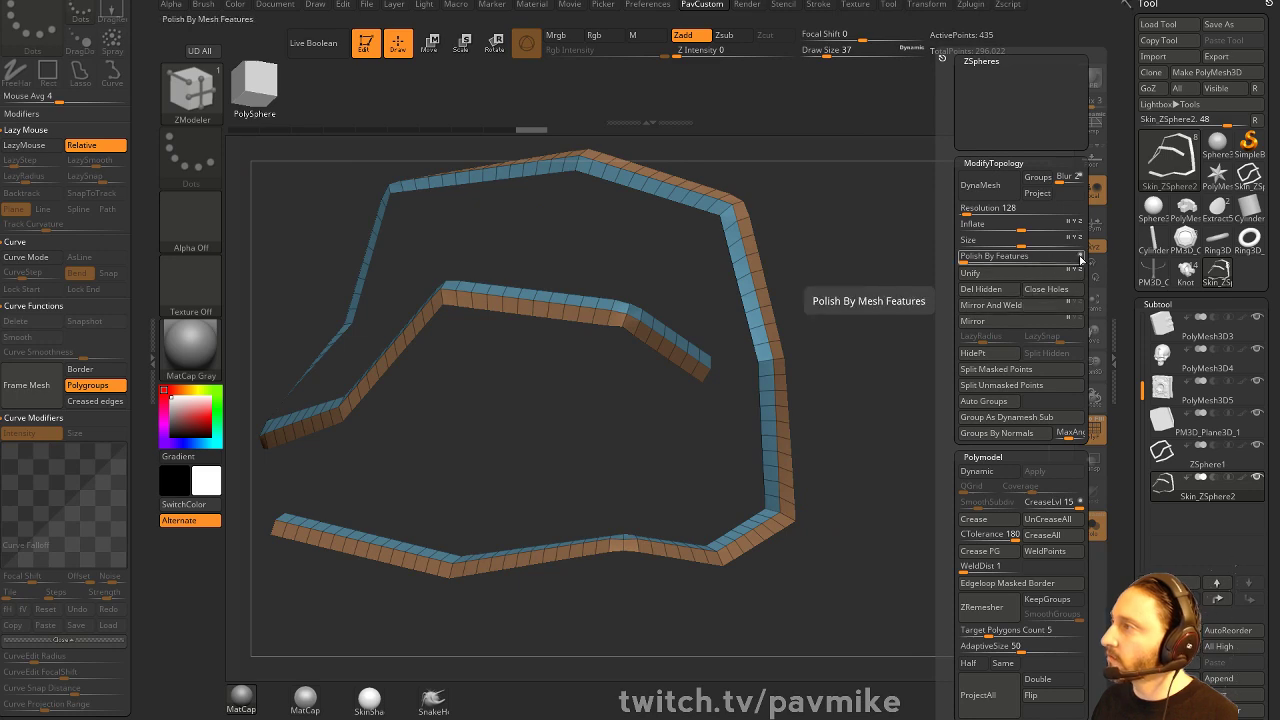
click(968, 257)
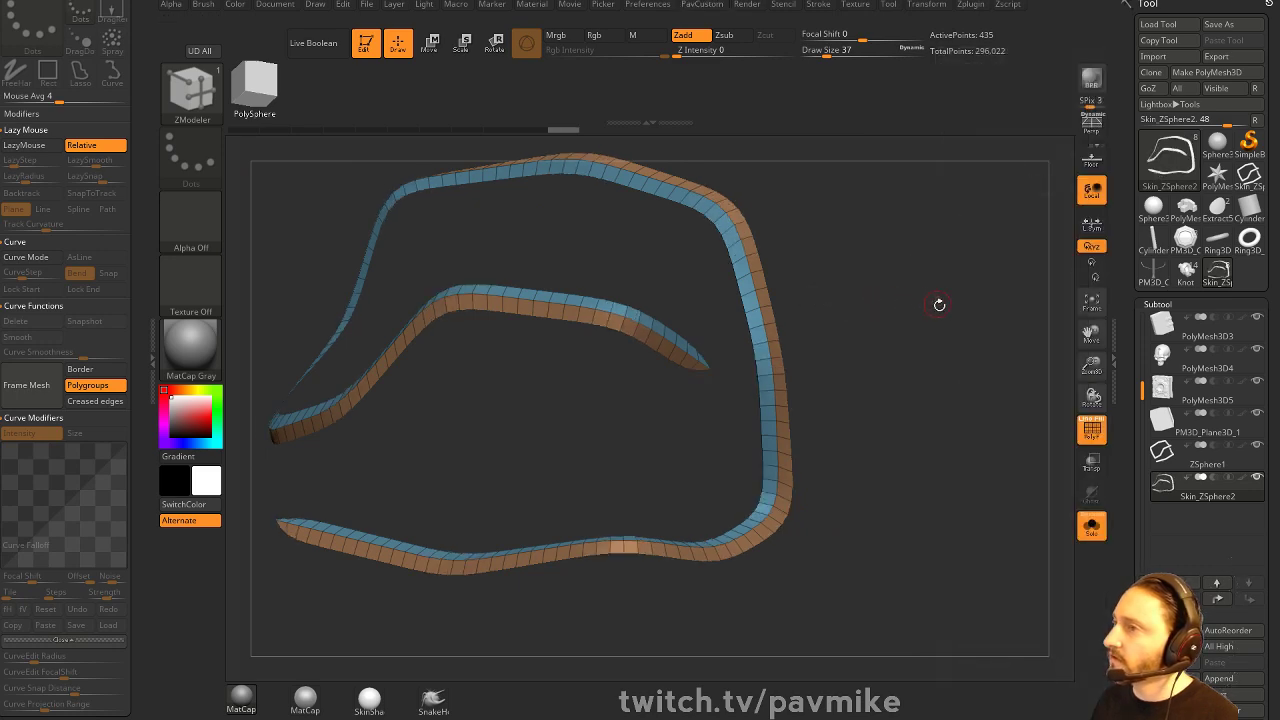
Switch to the Move brush and frame a curve along the polygroup border of the two-strip mesh
mouse_move(937, 303)
mouse_down()
mouse_move(880, 317)
mouse_move(958, 302)
mouse_move(920, 304)
mouse_up()
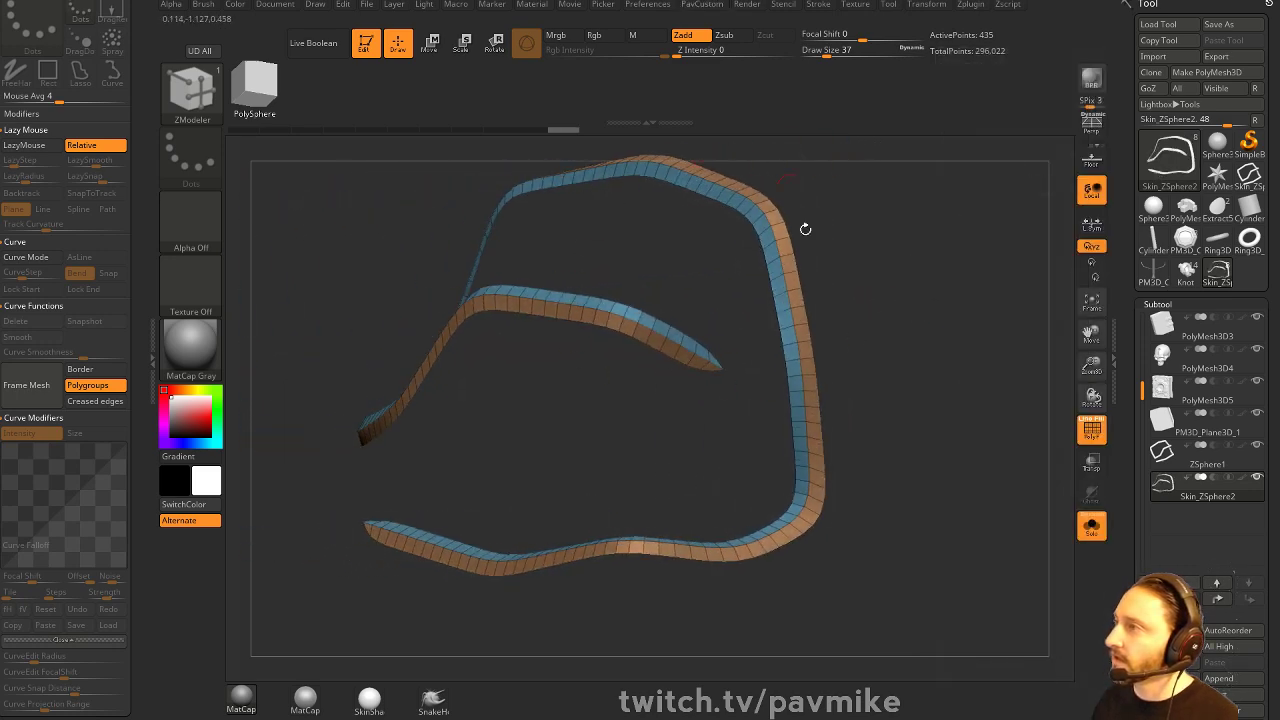
mouse_move(980, 334)
alt+mouse_down()
mouse_move(954, 303)
mouse_move(930, 319)
alt+mouse_up()
key(s)
drag(929, 319, 937, 320)
key(b)
key(m)
key(v)
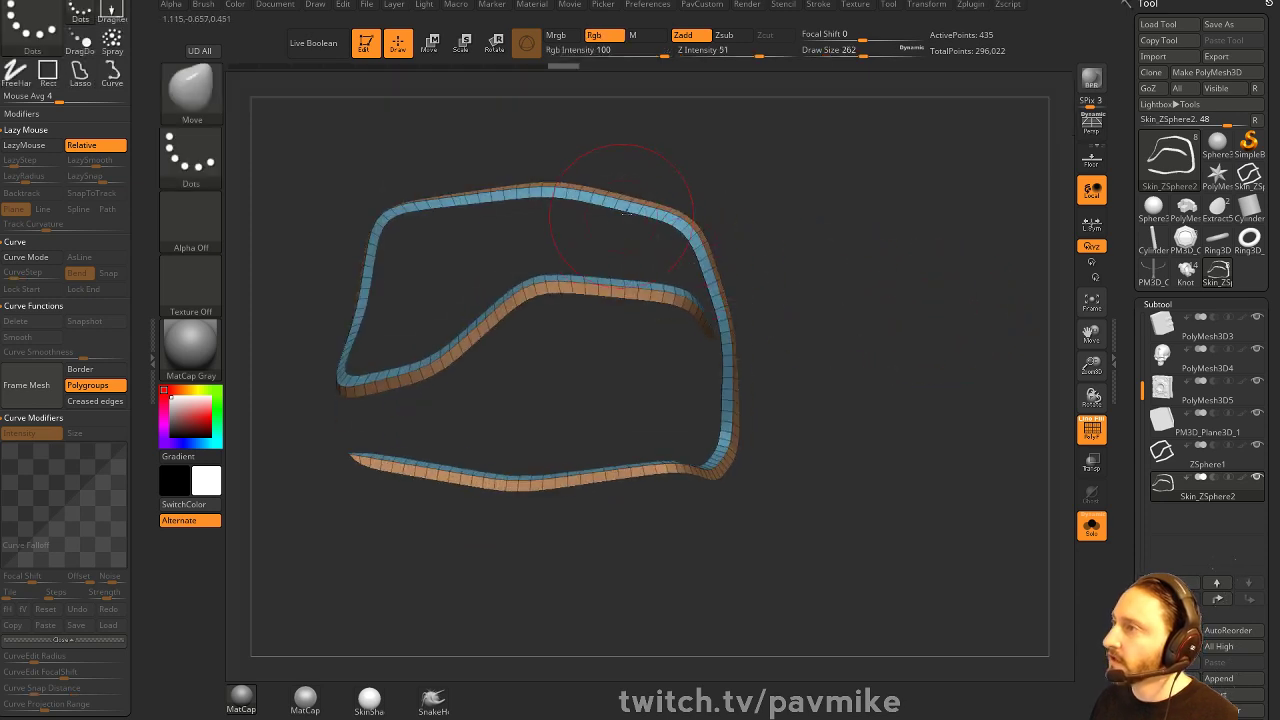
drag(846, 222, 875, 268)
key(s)
drag(875, 270, 850, 271)
mouse_move(892, 232)
alt+mouse_down()
mouse_move(928, 263)
mouse_move(951, 249)
alt+mouse_up()
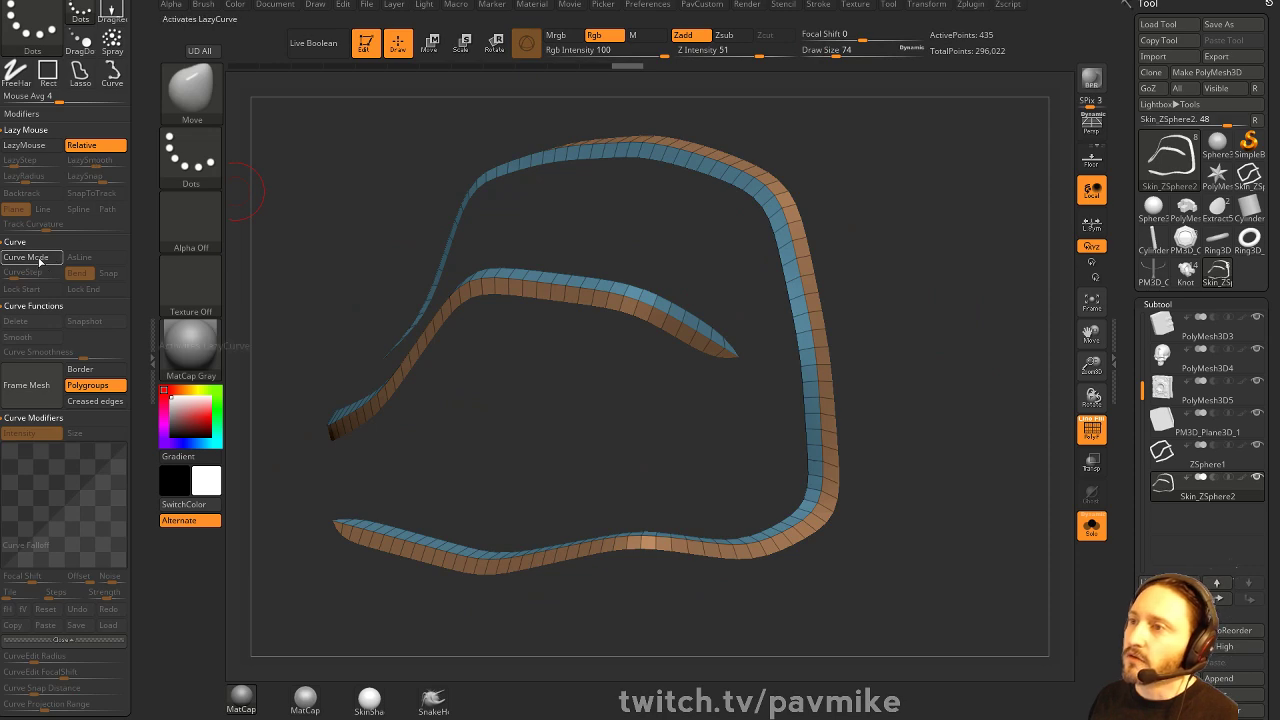
click(45, 387)
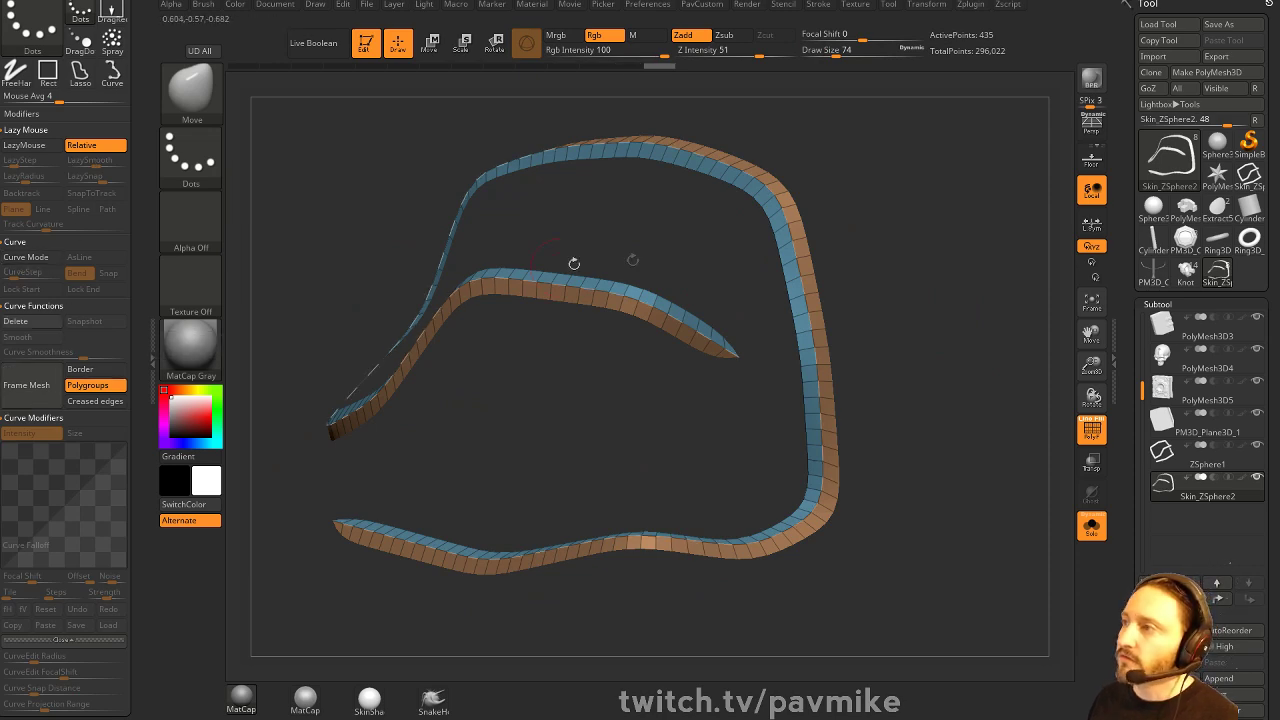
Choose the InsertMesh_2 brush and insert its snake mesh along the framed curve at draw size 37
key(b)
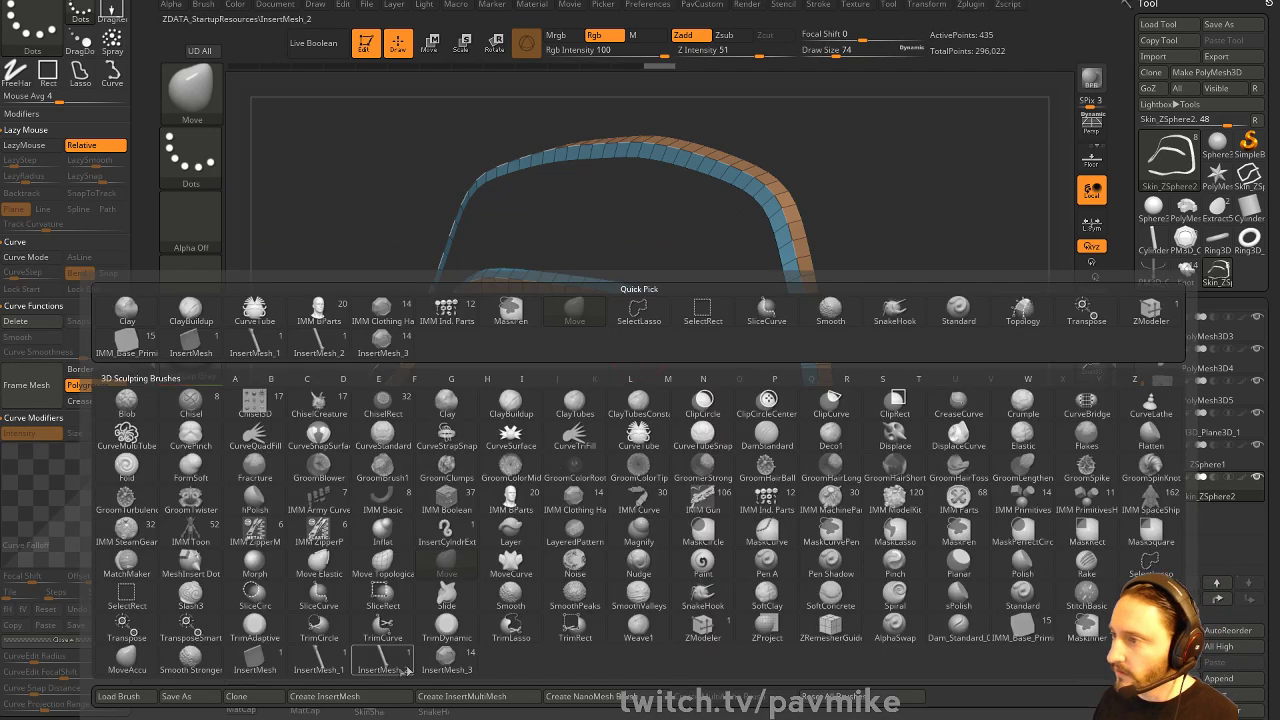
click(371, 671)
key(s)
drag(843, 192, 834, 194)
click(794, 228)
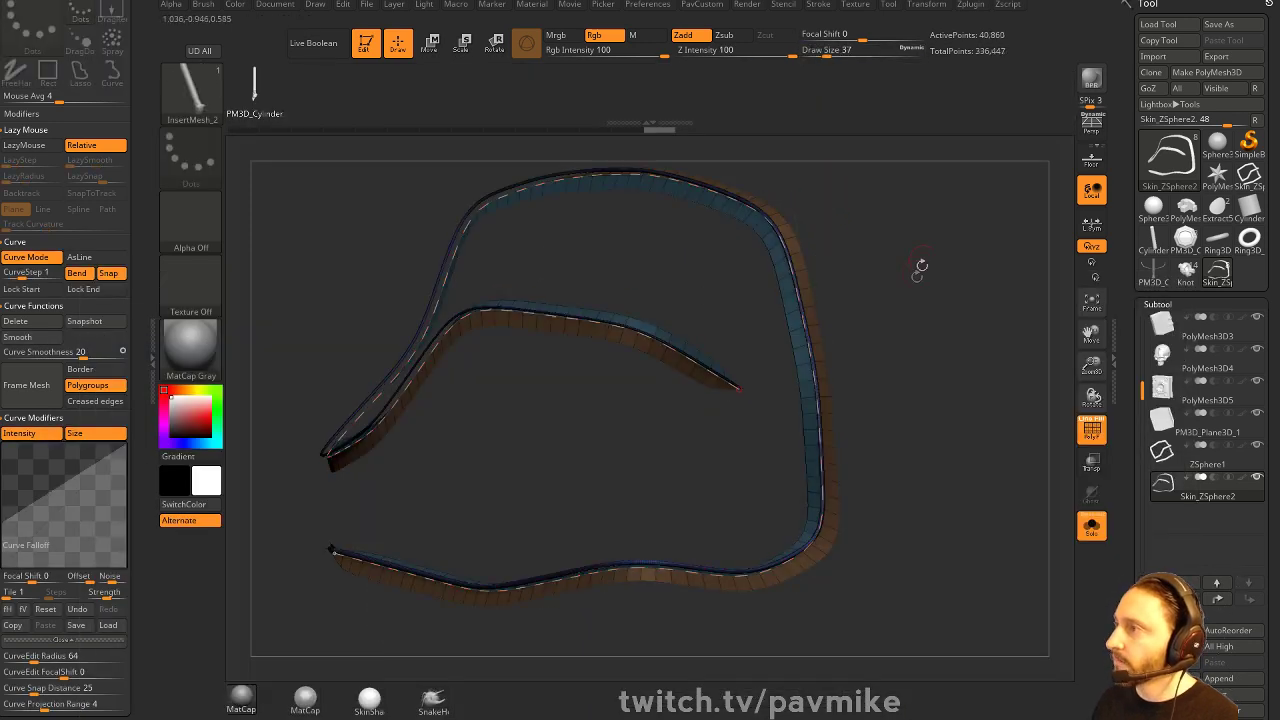
Thicken the snake along the curve by updating it at draw size 154, and turn off Solo to show the book
click(794, 260)
key(s)
drag(838, 272, 812, 277)
click(795, 277)
key(s)
click(797, 277)
mouse_move(880, 274)
mouse_down()
mouse_move(905, 277)
mouse_move(989, 344)
mouse_move(996, 400)
mouse_move(929, 378)
mouse_up()
click(1091, 527)
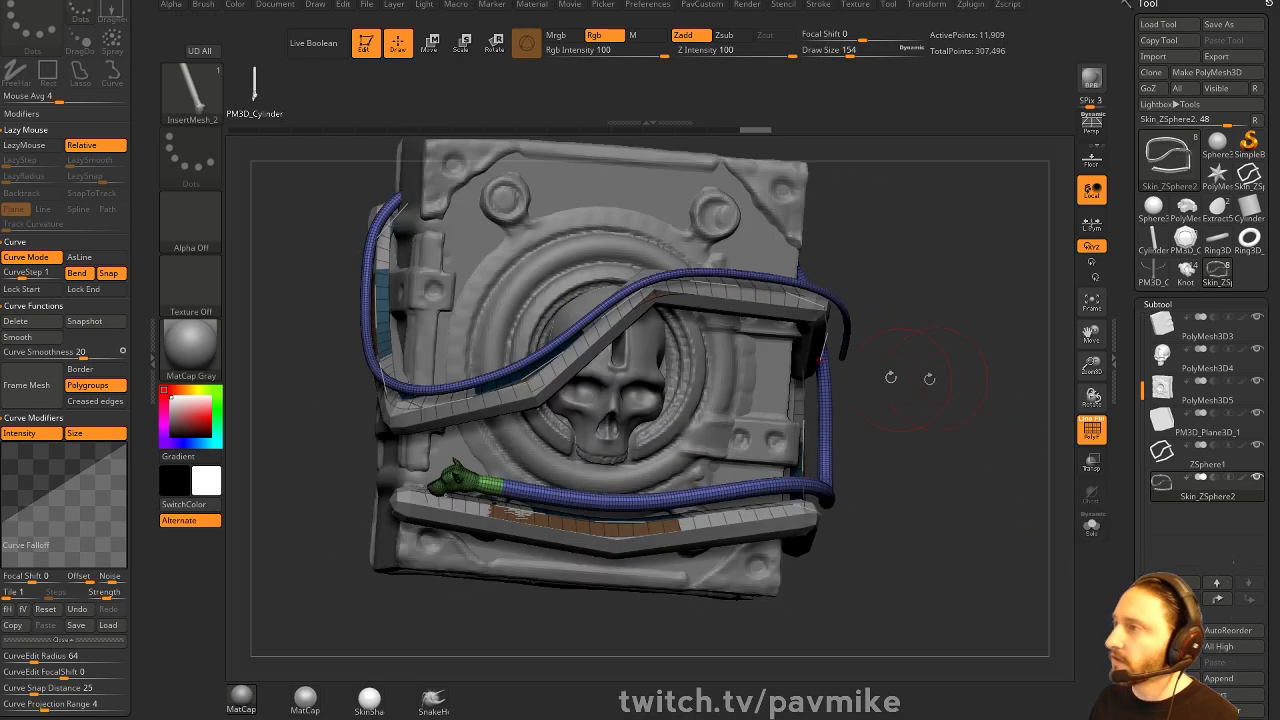
Expand the Depth settings of the InsertMesh_2 brush and update the snake along its curve
drag(137, 191, 139, 265)
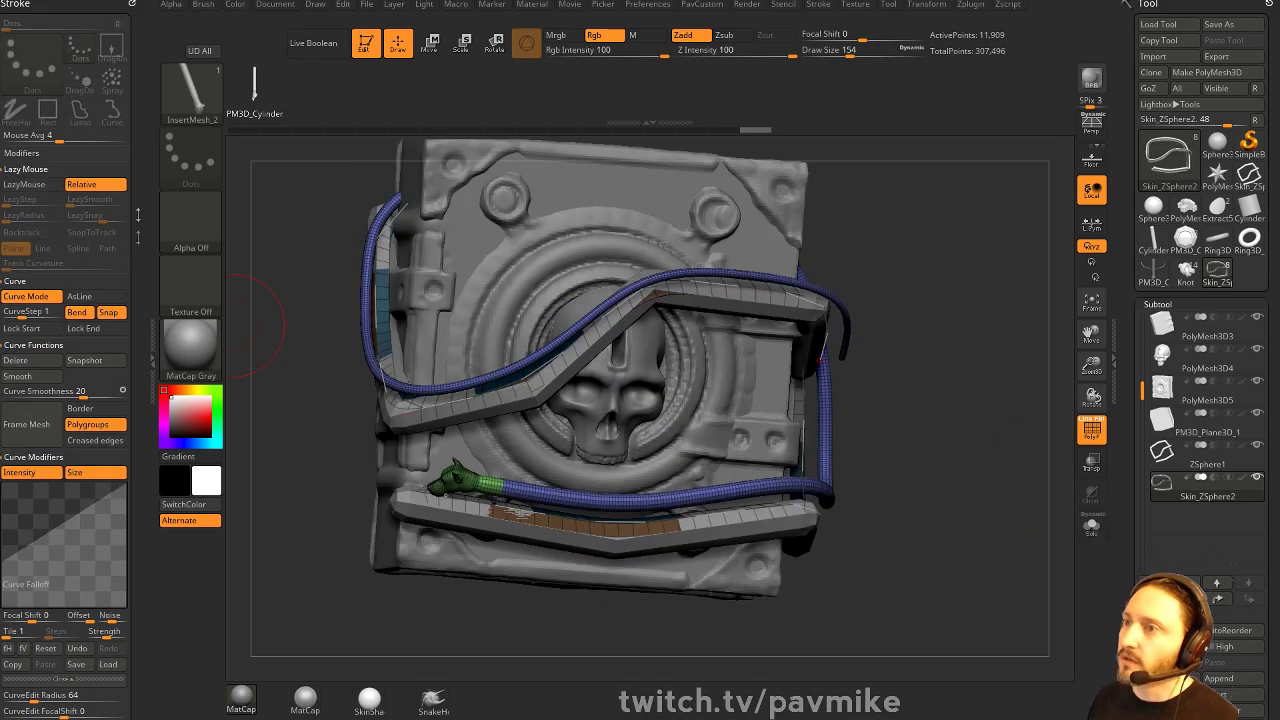
drag(139, 215, 145, 46)
drag(142, 360, 142, 60)
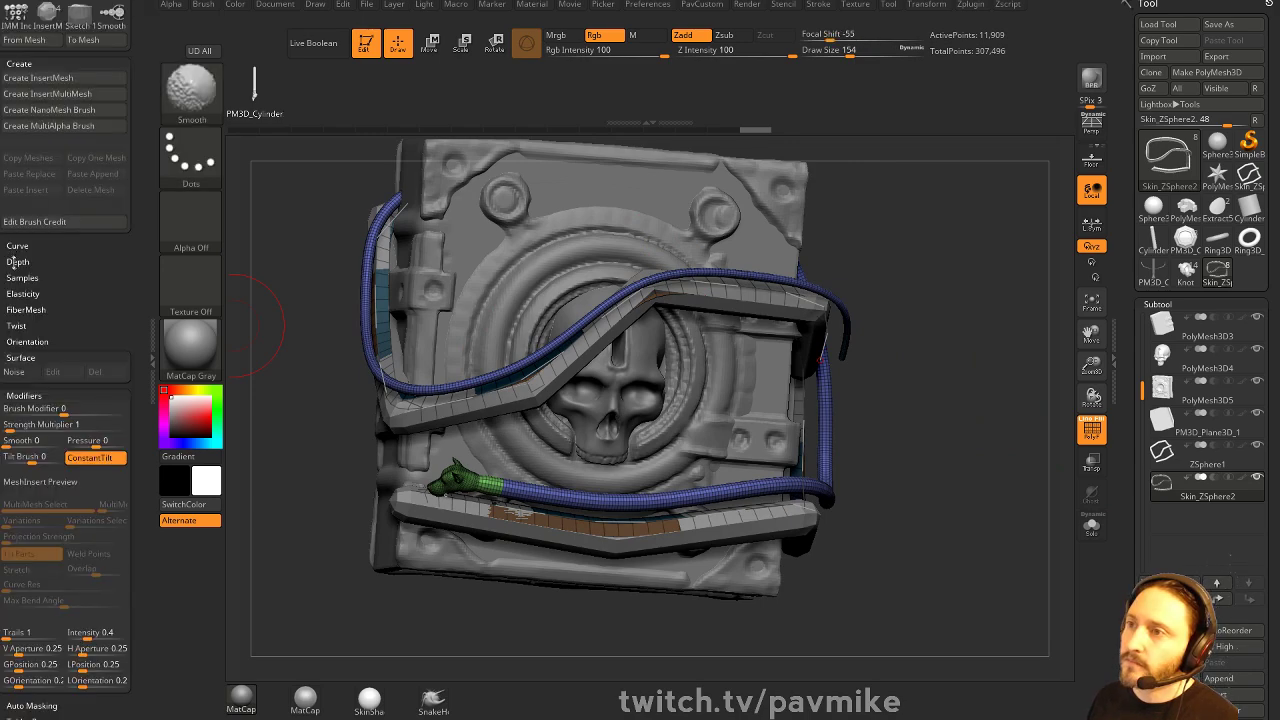
click(15, 260)
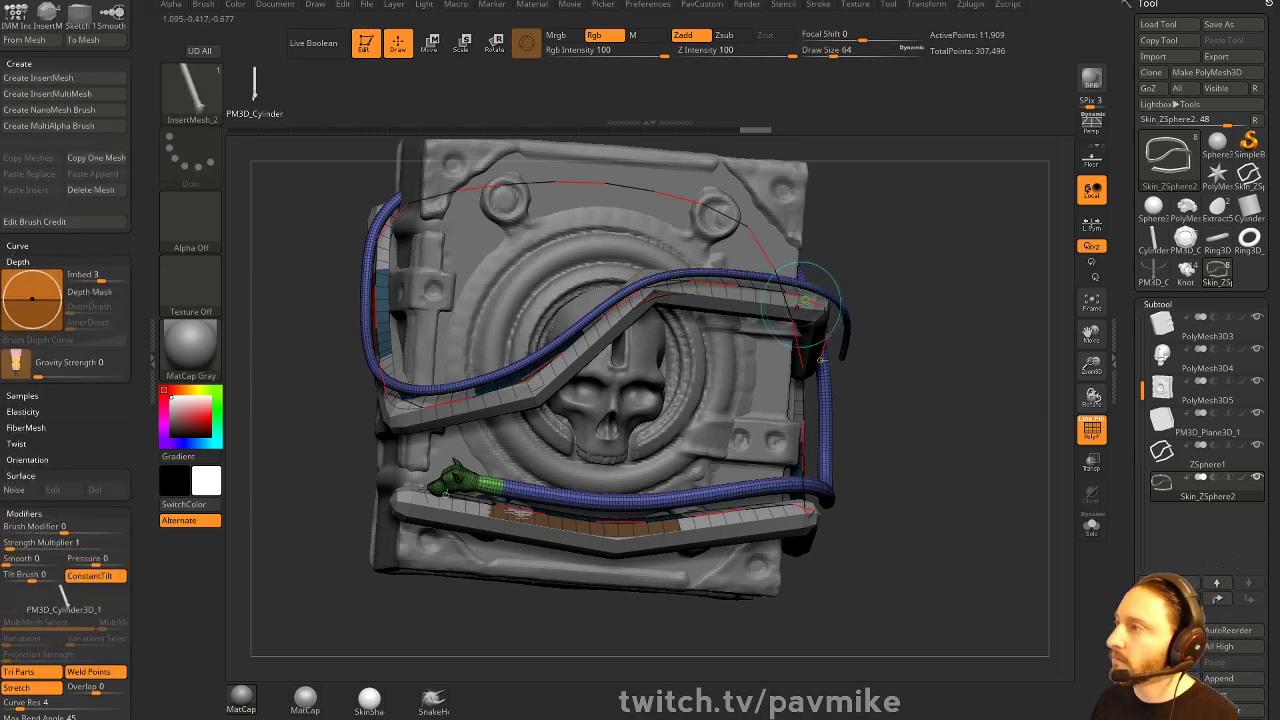
click(810, 300)
mouse_move(990, 308)
mouse_down()
mouse_move(885, 310)
mouse_move(982, 306)
mouse_move(926, 318)
mouse_up()
key(s)
Delete the snake's skin mesh subtool and the old wrapping ZSphere subtool
drag(1138, 540, 1138, 394)
click(1160, 572)
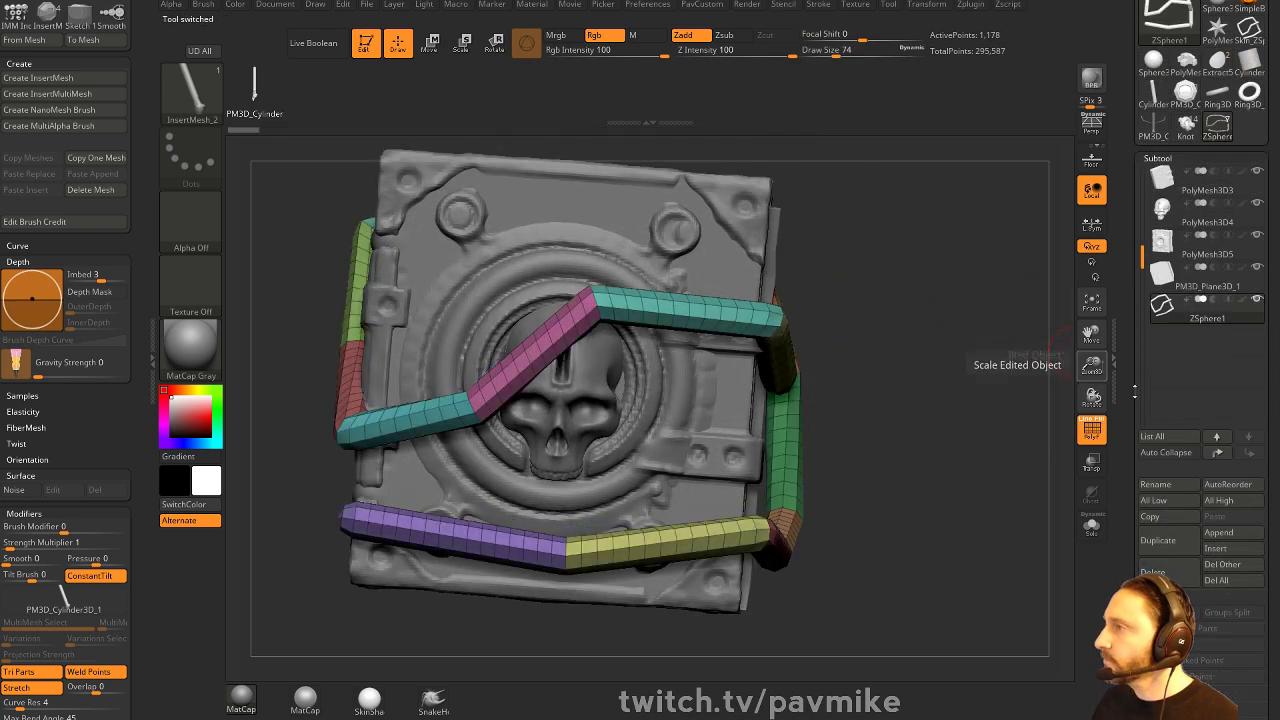
click(1160, 572)
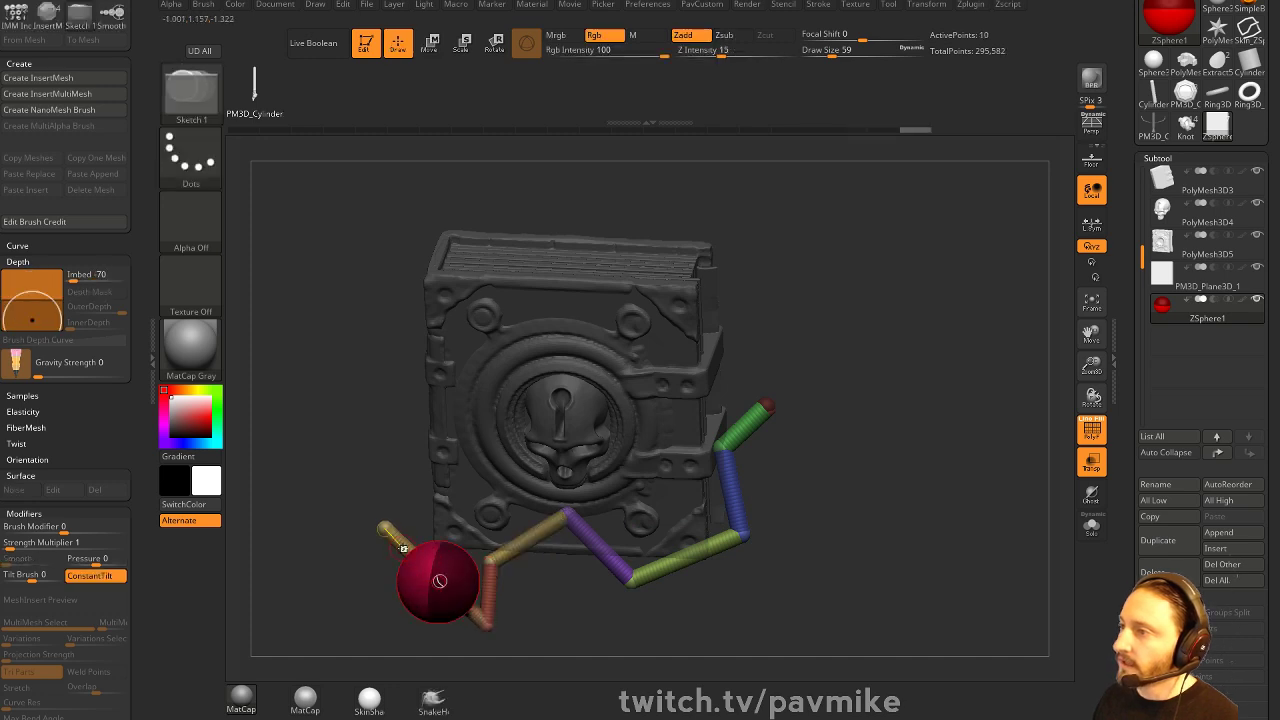
Adjust the end of the new zigzag ZSphere chain near the book's lower front and turn off PolyFrame
key(w)
drag(403, 548, 408, 603)
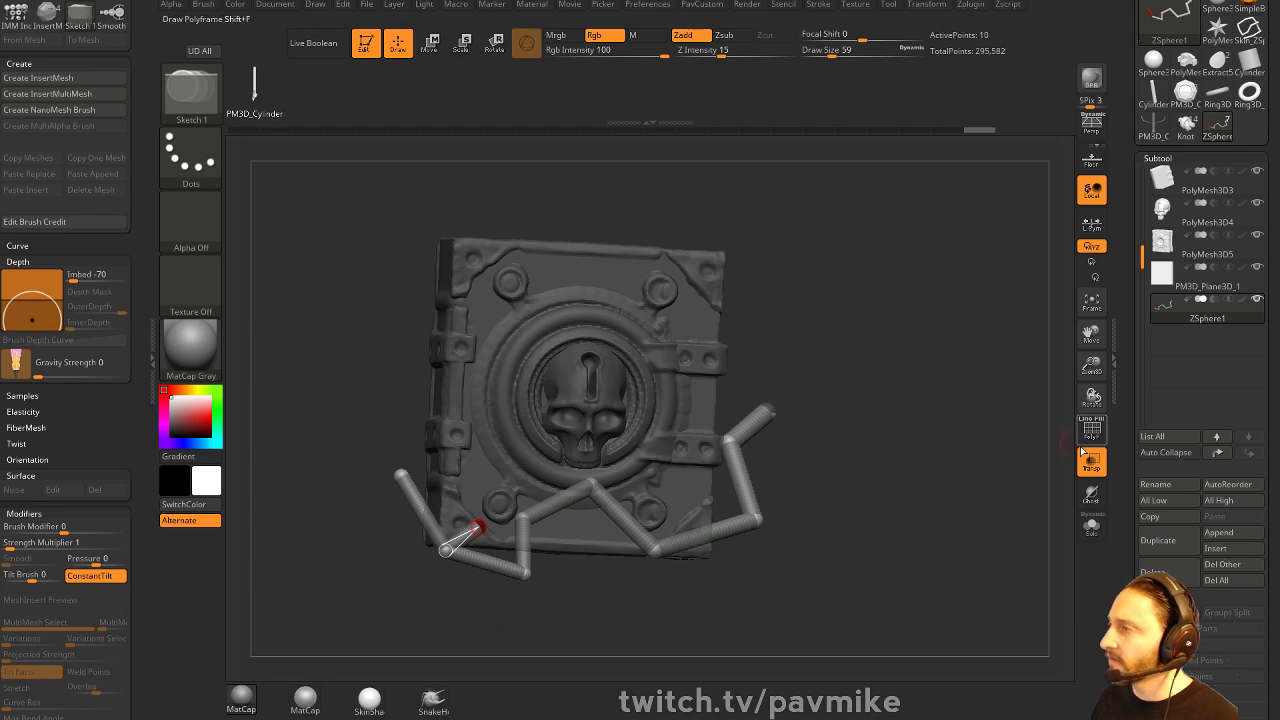
drag(1000, 437, 924, 431)
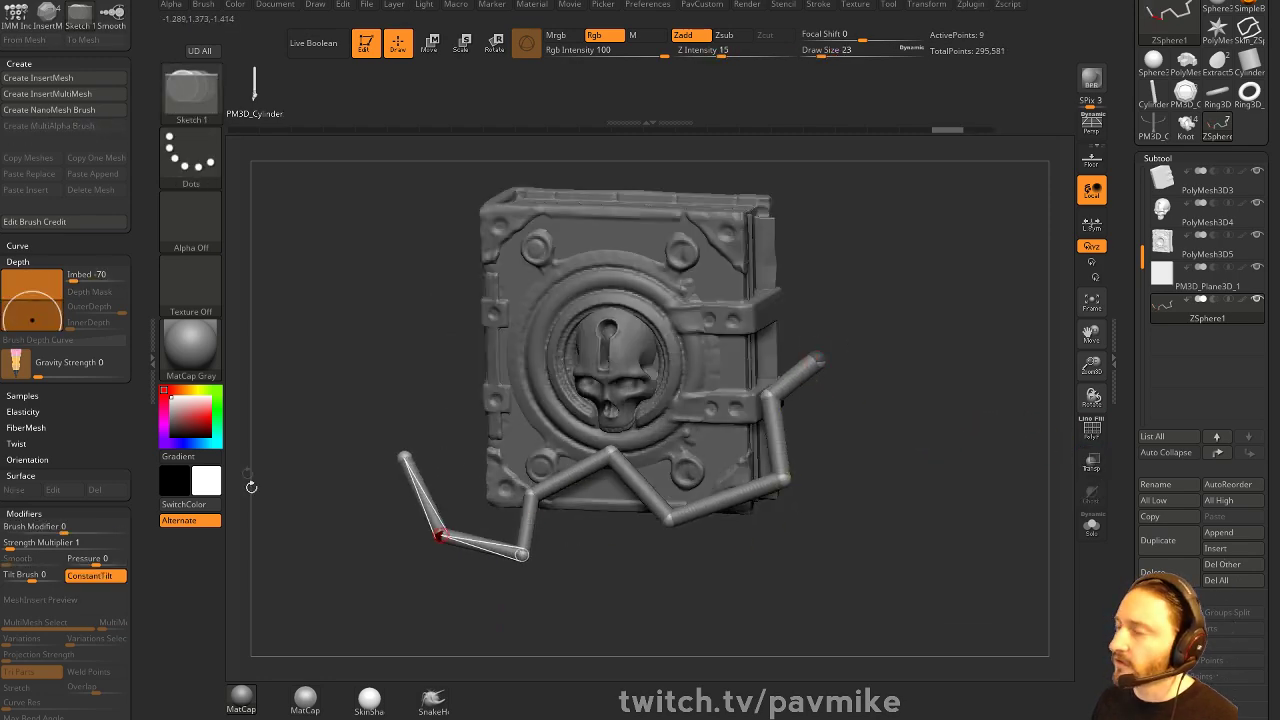
Copy the ZSphere chain with the Curves Helper plugin
mouse_move(139, 187)
mouse_down()
mouse_move(134, 16)
mouse_move(138, 400)
mouse_up()
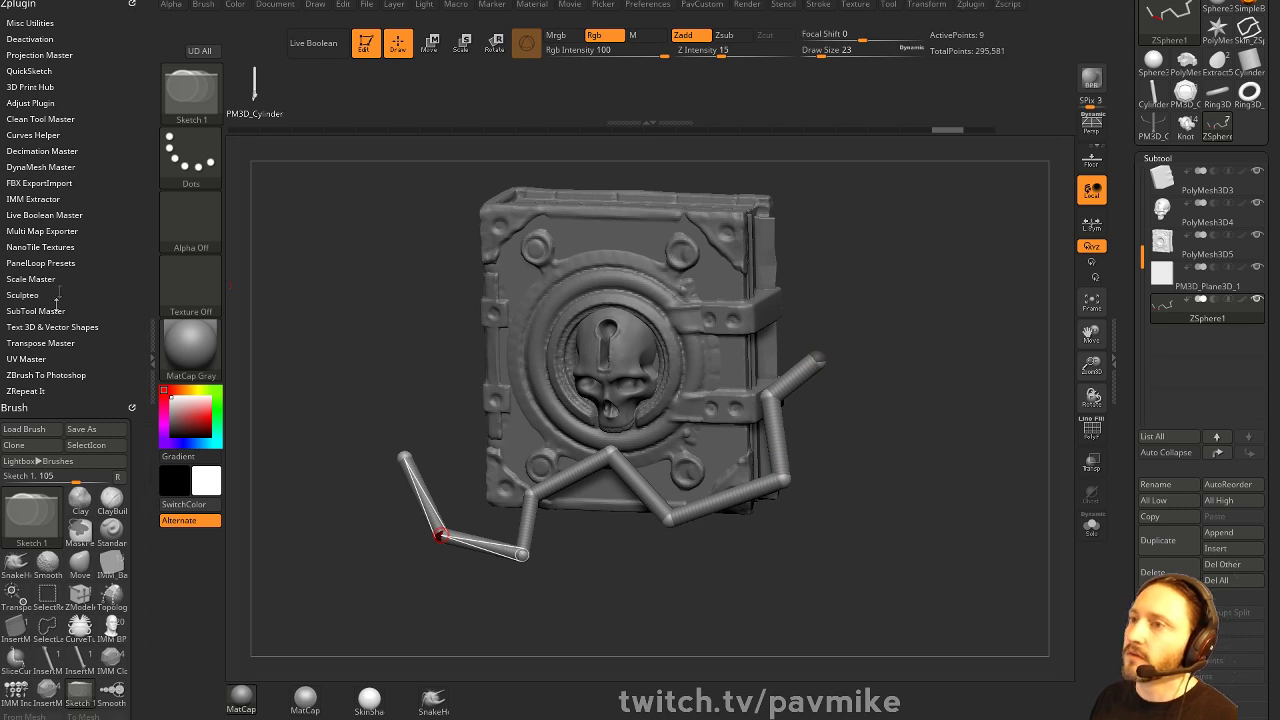
click(30, 135)
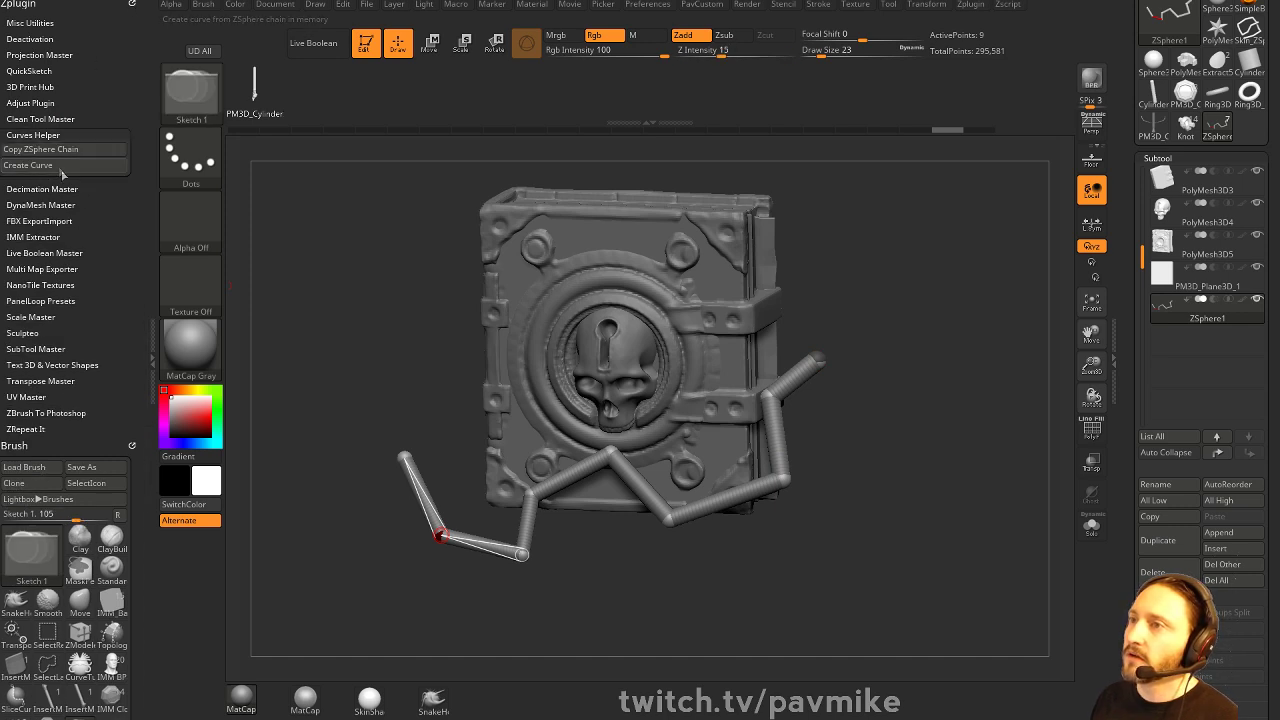
click(64, 152)
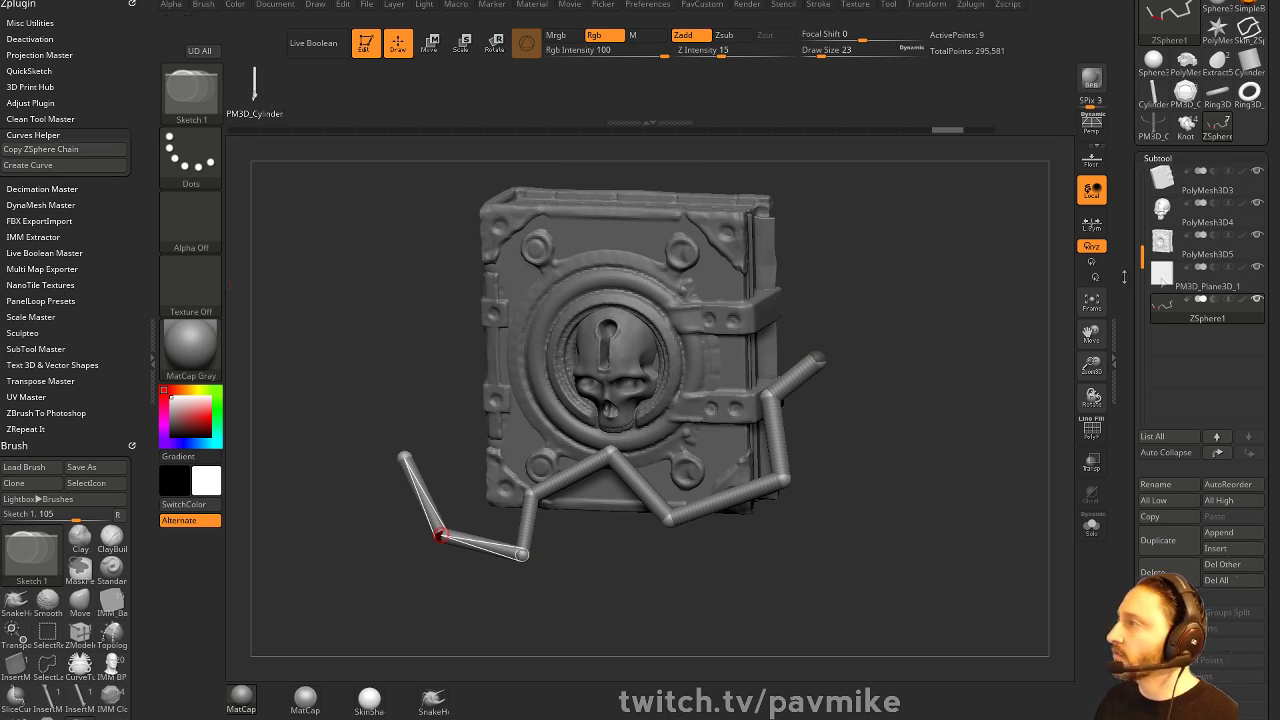
Select the Book001 subtool and create a curve on it from the copied ZSphere chain with Curves Helper
mouse_move(1191, 291)
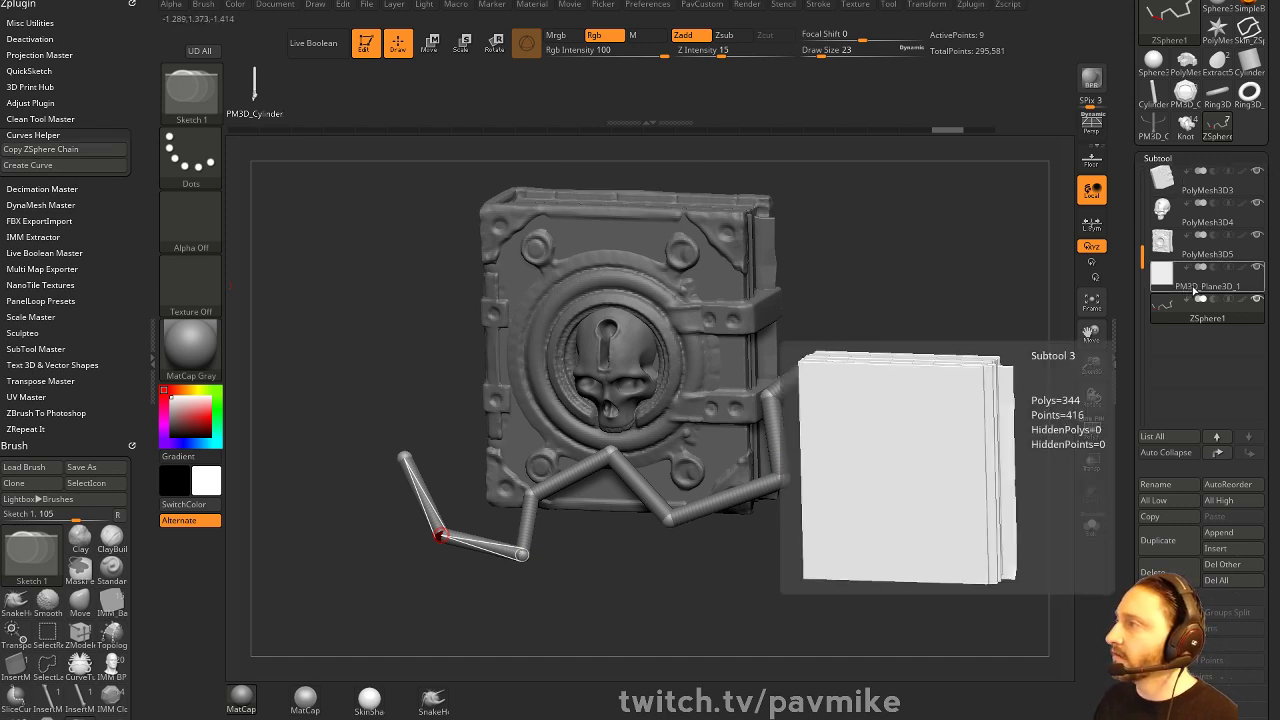
scroll(1192, 290, up, 2)
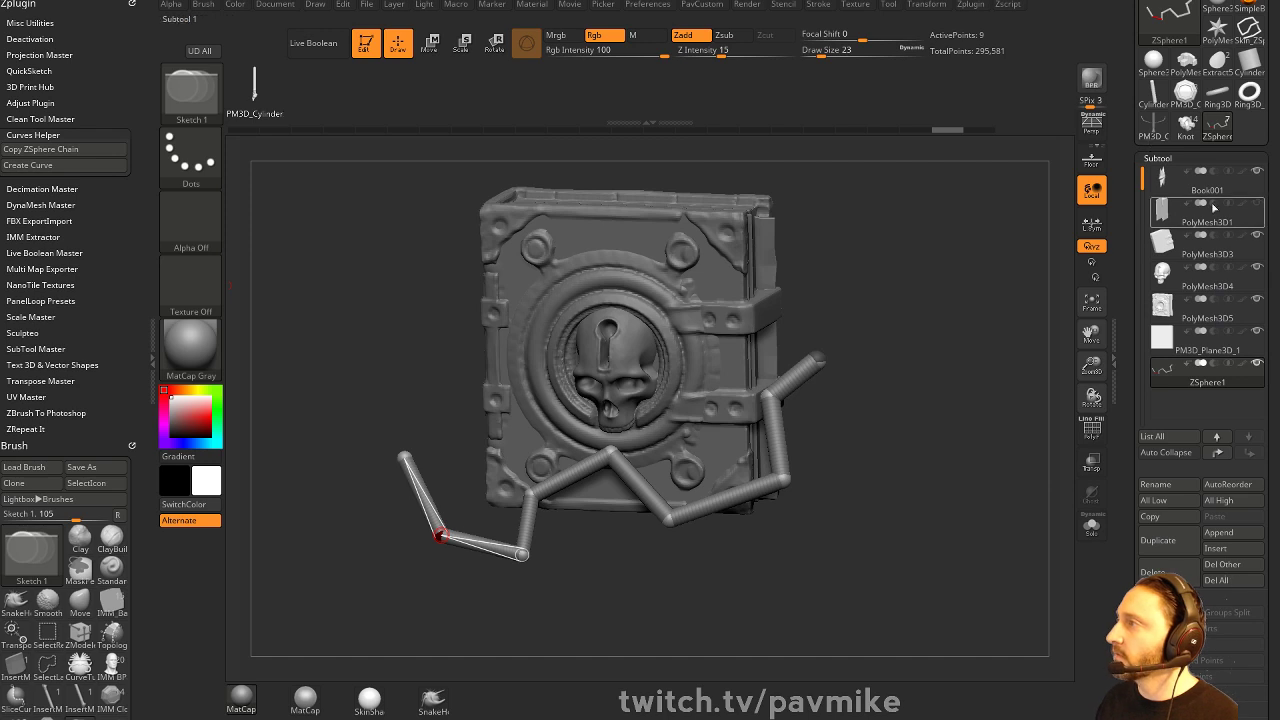
click(1208, 178)
alt+drag(900, 345, 857, 341)
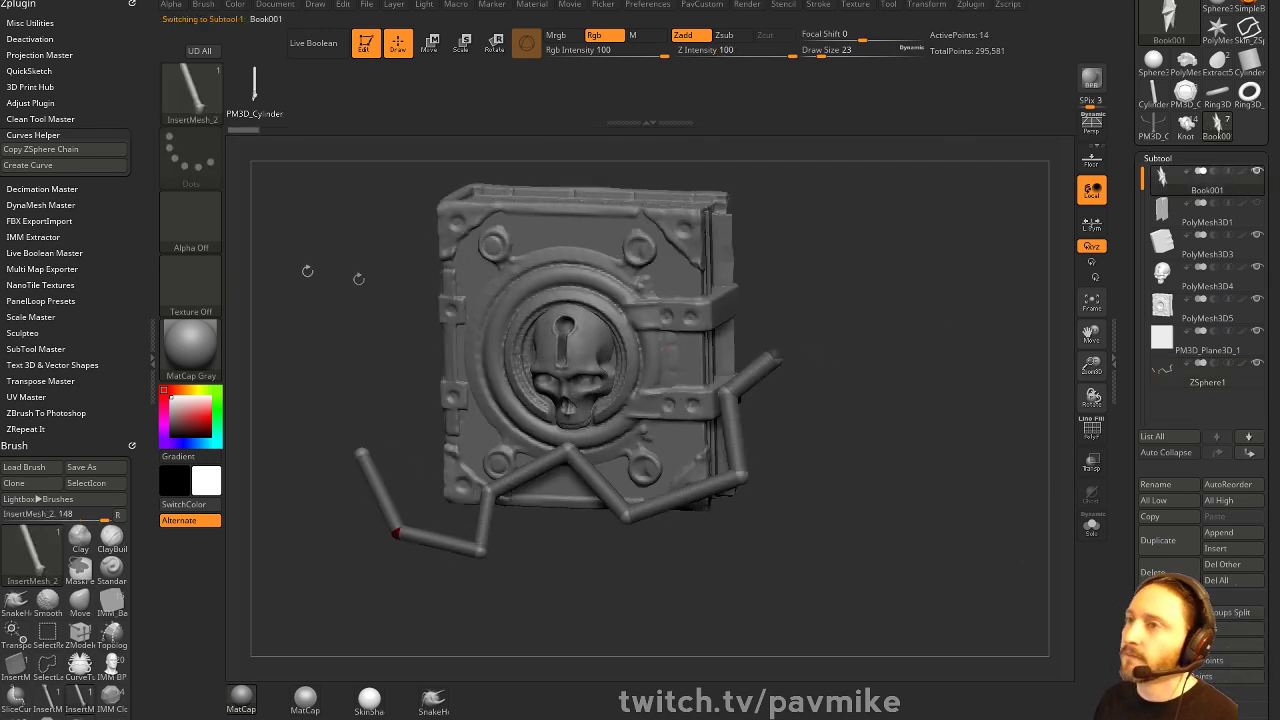
click(60, 167)
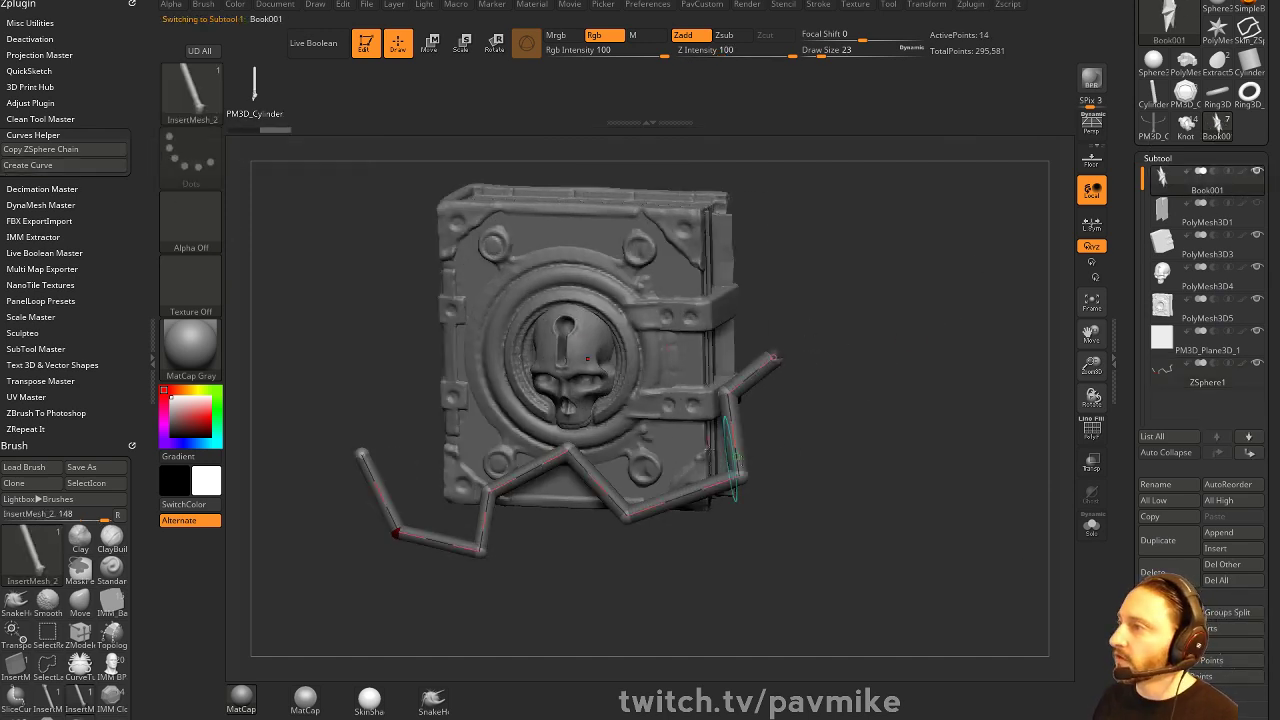
Solo Book001 and insert the InsertMesh_2 snake along the new curve at draw size 116
key(b)
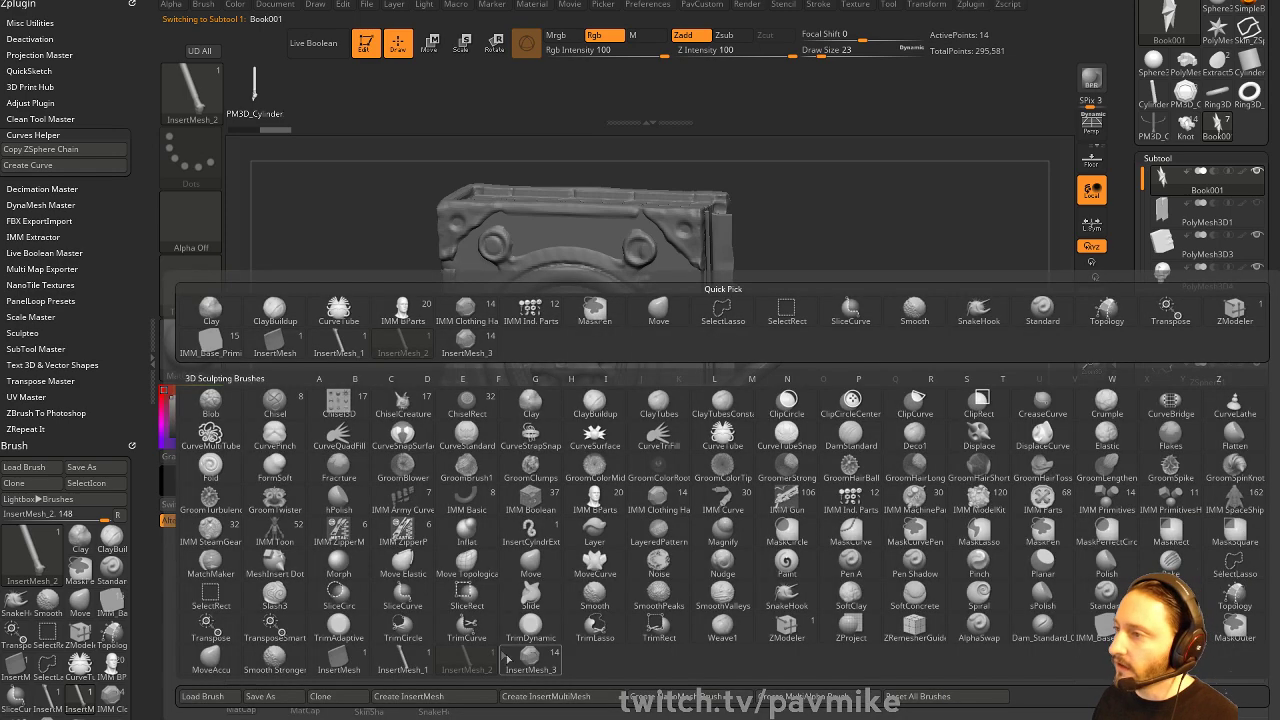
click(526, 662)
key(b)
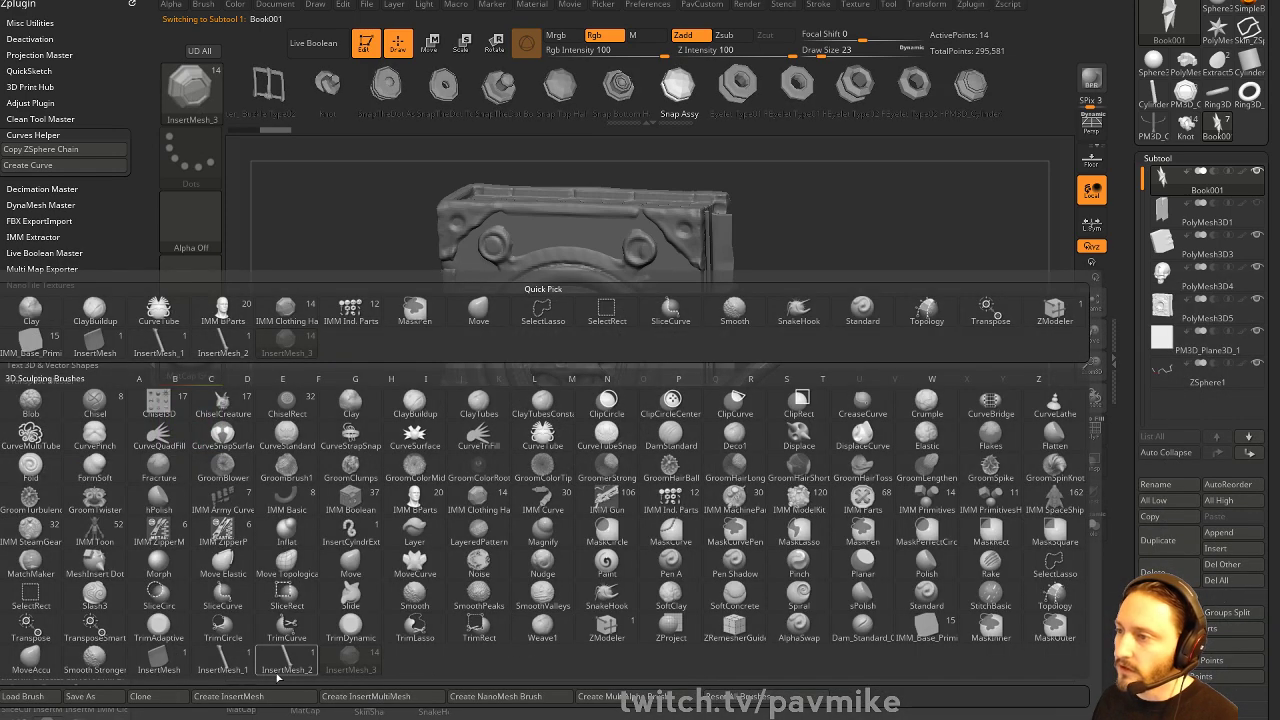
click(280, 668)
click(1093, 527)
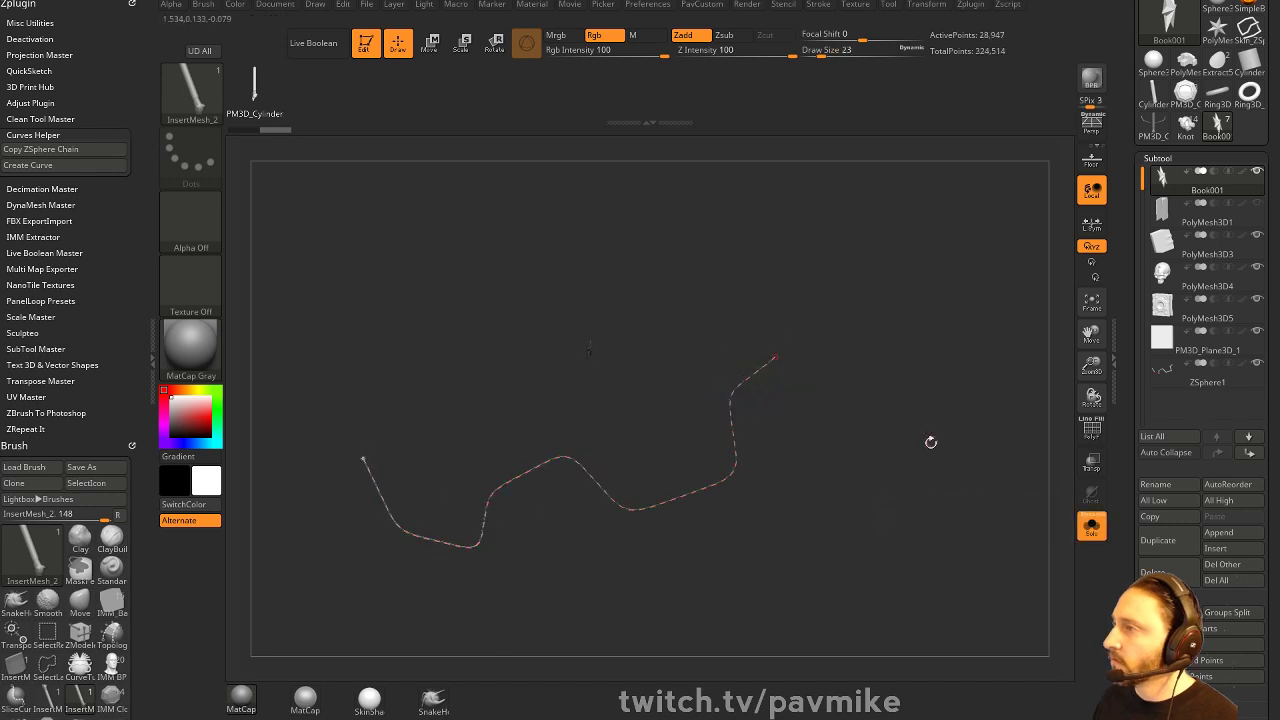
key(s)
click(941, 423)
click(755, 374)
mouse_move(880, 406)
mouse_down()
mouse_move(1030, 418)
mouse_move(890, 434)
mouse_up()
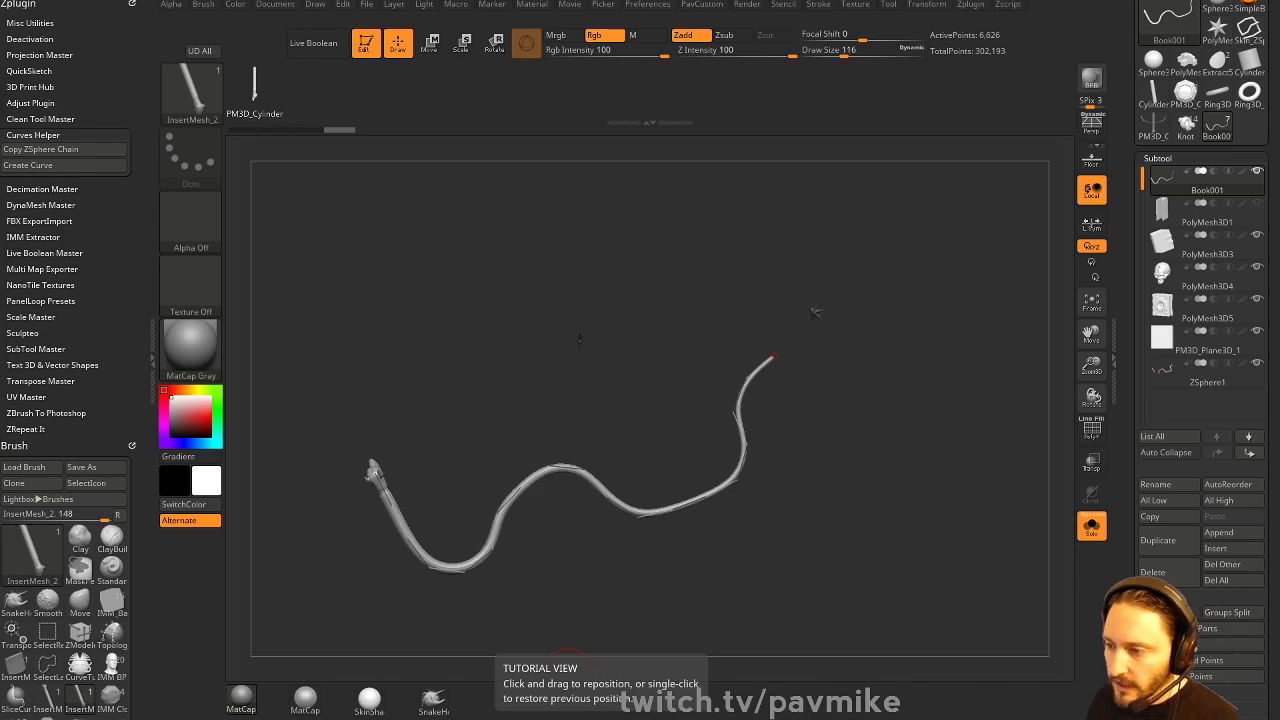
Switch to the browser and examine the ZBrushCentral thread "Useful small ZScripts and Macros for ZBrush 4R8" for the Curves Helper plugin
key(alt+Tab)
scroll(700, 487, down, 3)
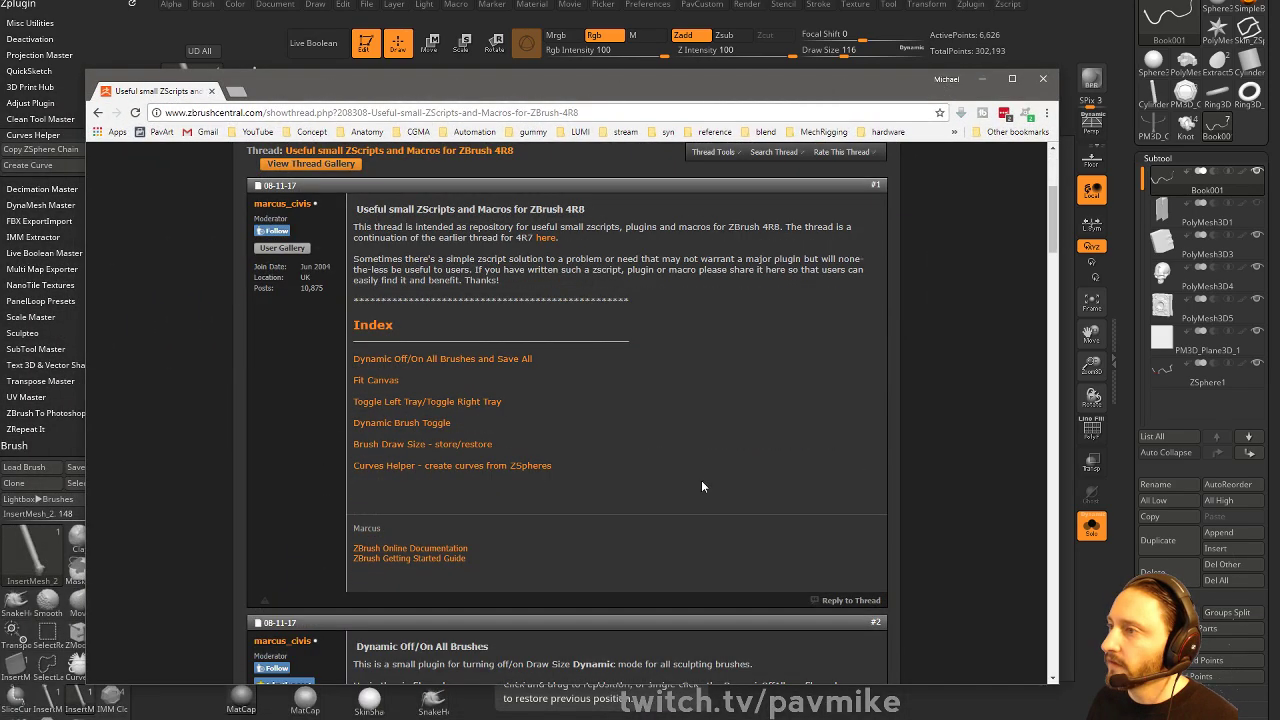
click(439, 112)
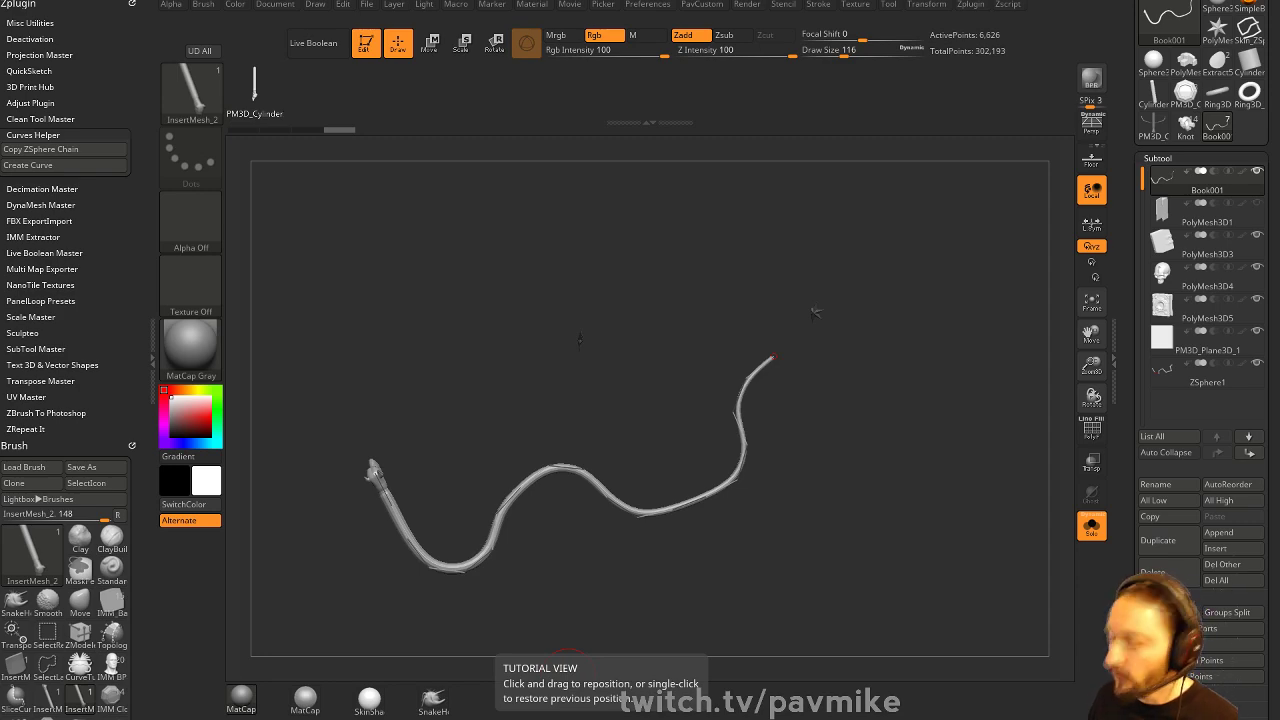
Return to ZBrush and replace the snake along the curve with an IMM Curve brush insert at draw size 33
drag(875, 332, 918, 369)
key(b)
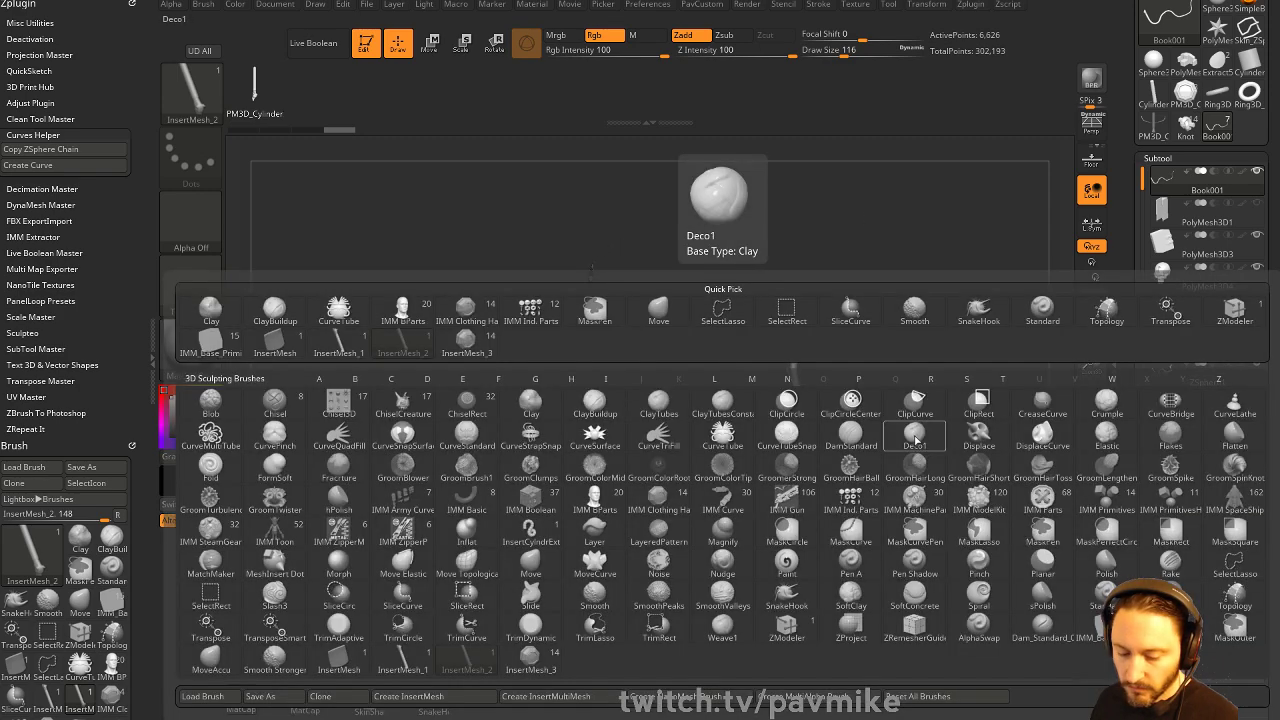
key(i)
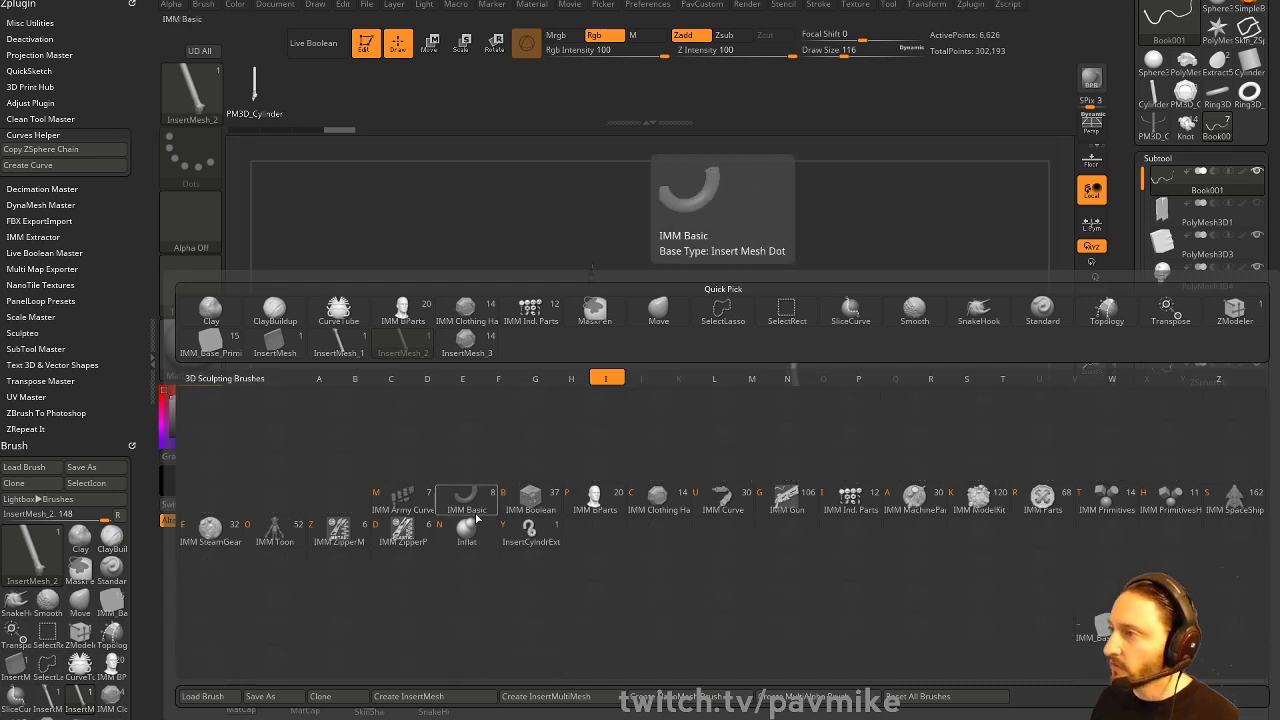
click(722, 498)
key(m)
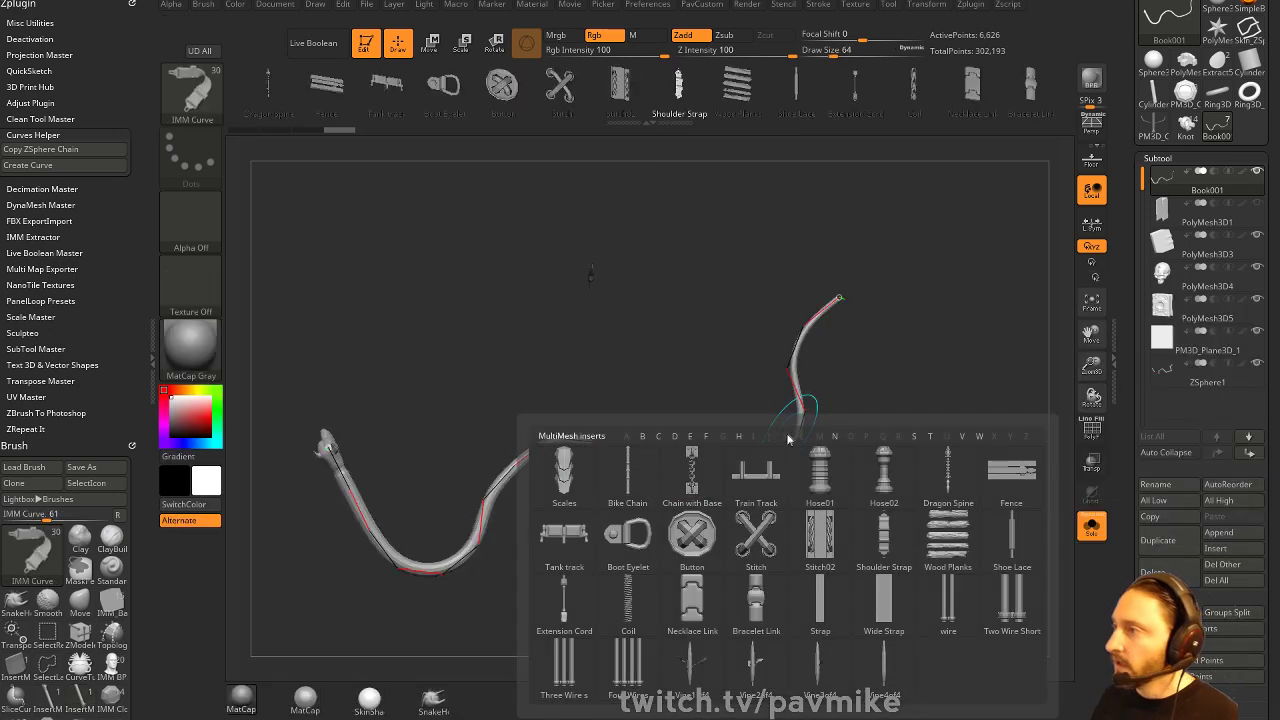
click(776, 474)
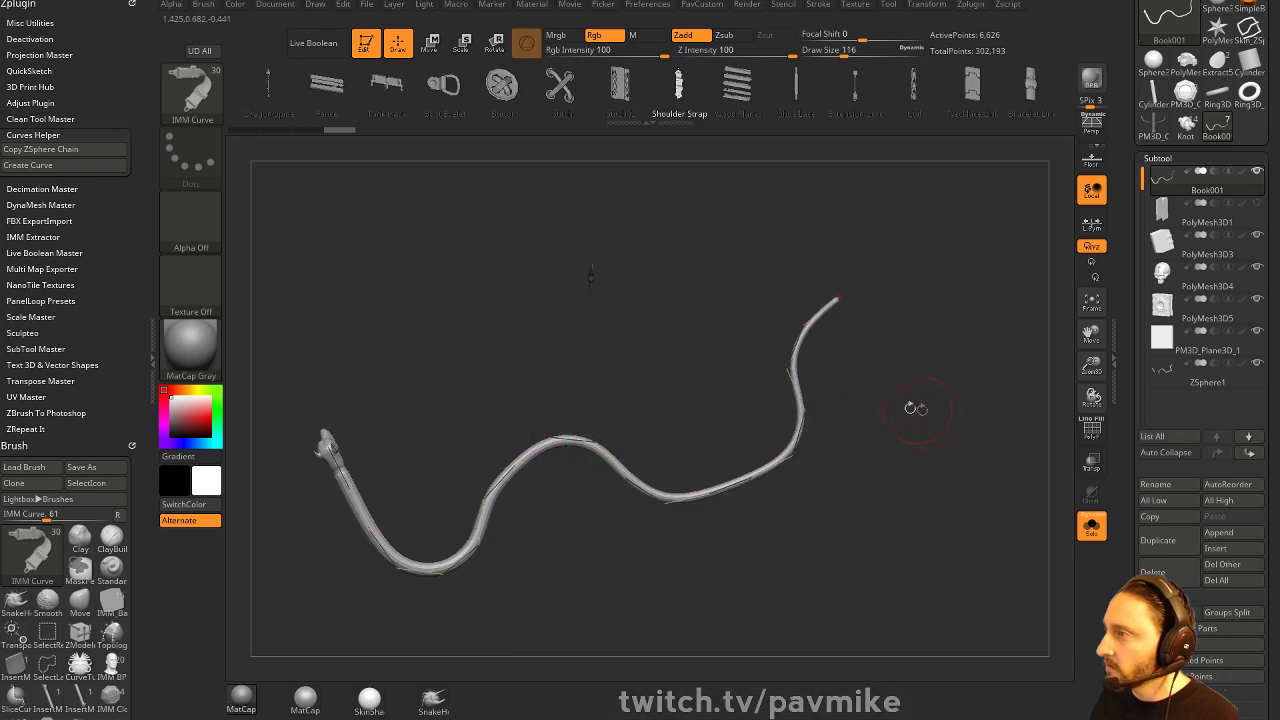
key(s)
drag(903, 427, 891, 427)
click(800, 405)
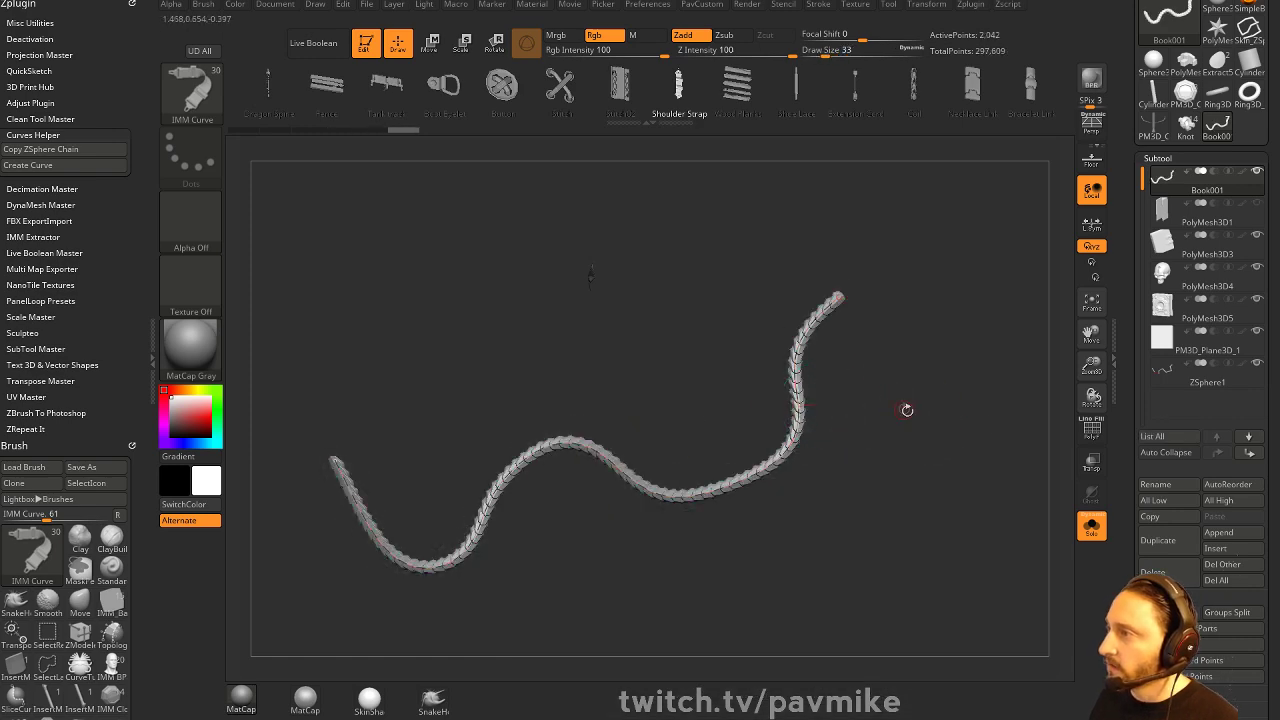
Choose another insert mesh from the IMM Curve brush for the curve
key(b)
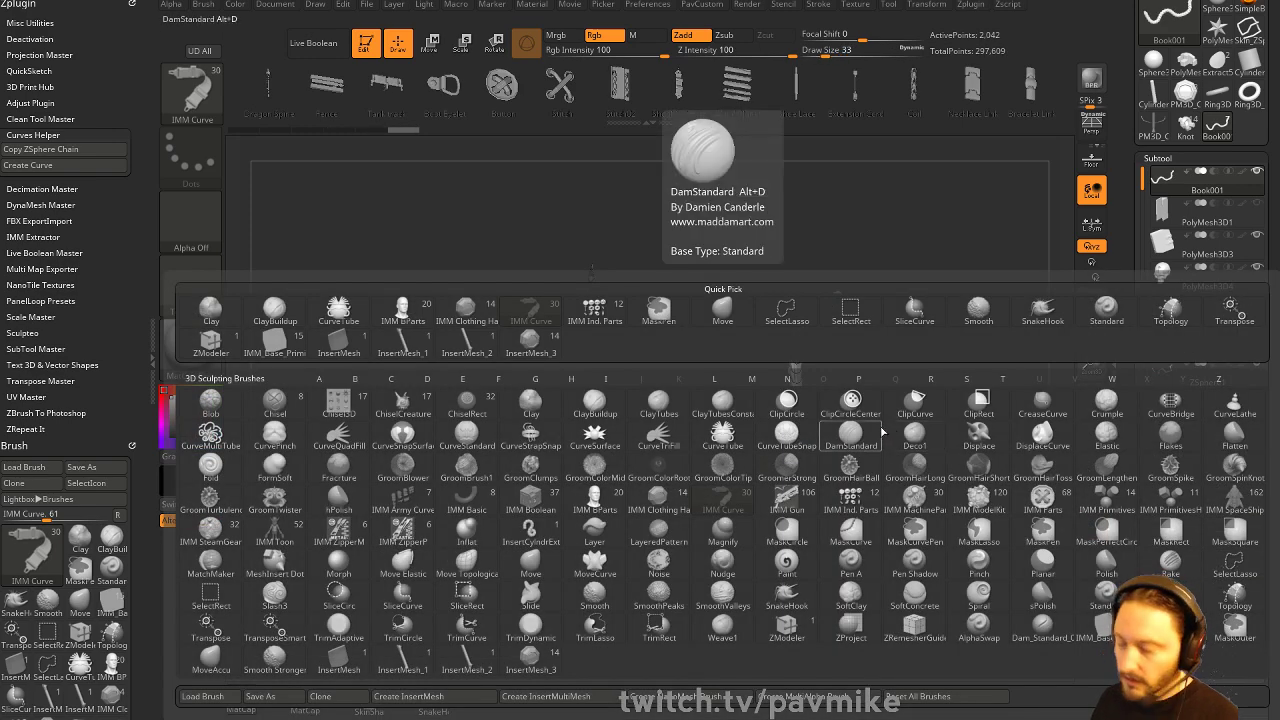
key(i)
key(m)
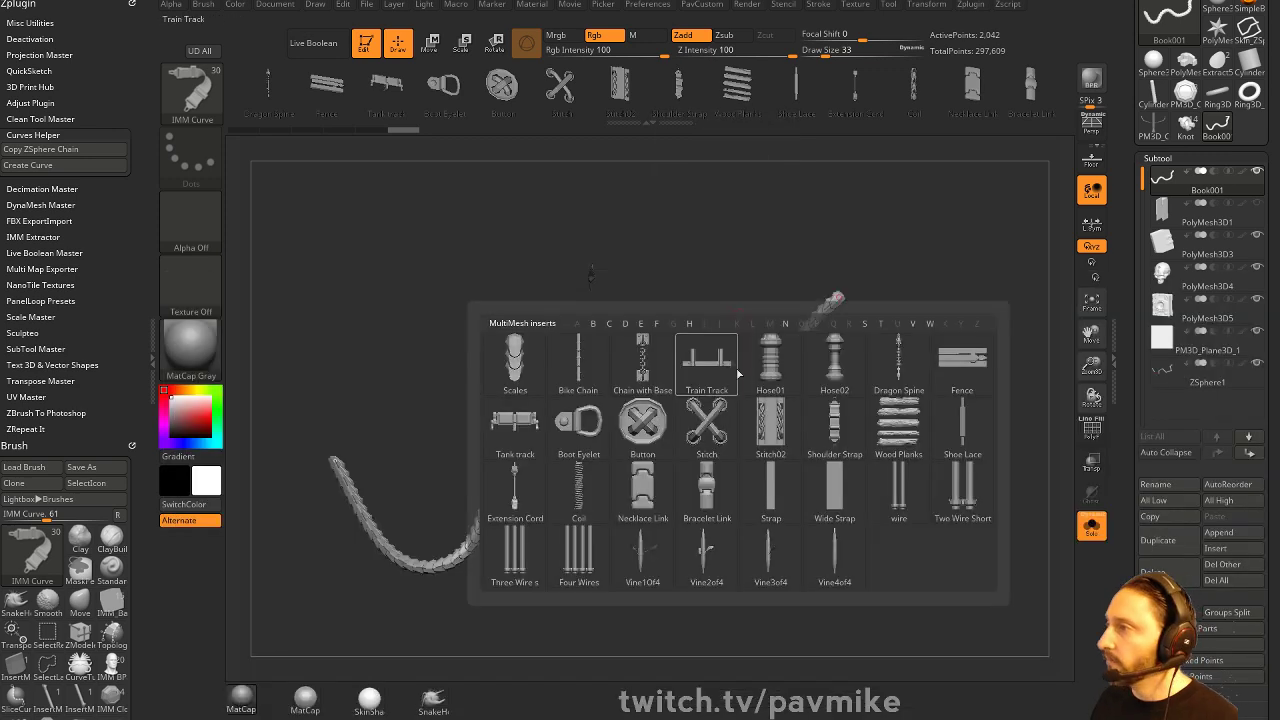
click(810, 386)
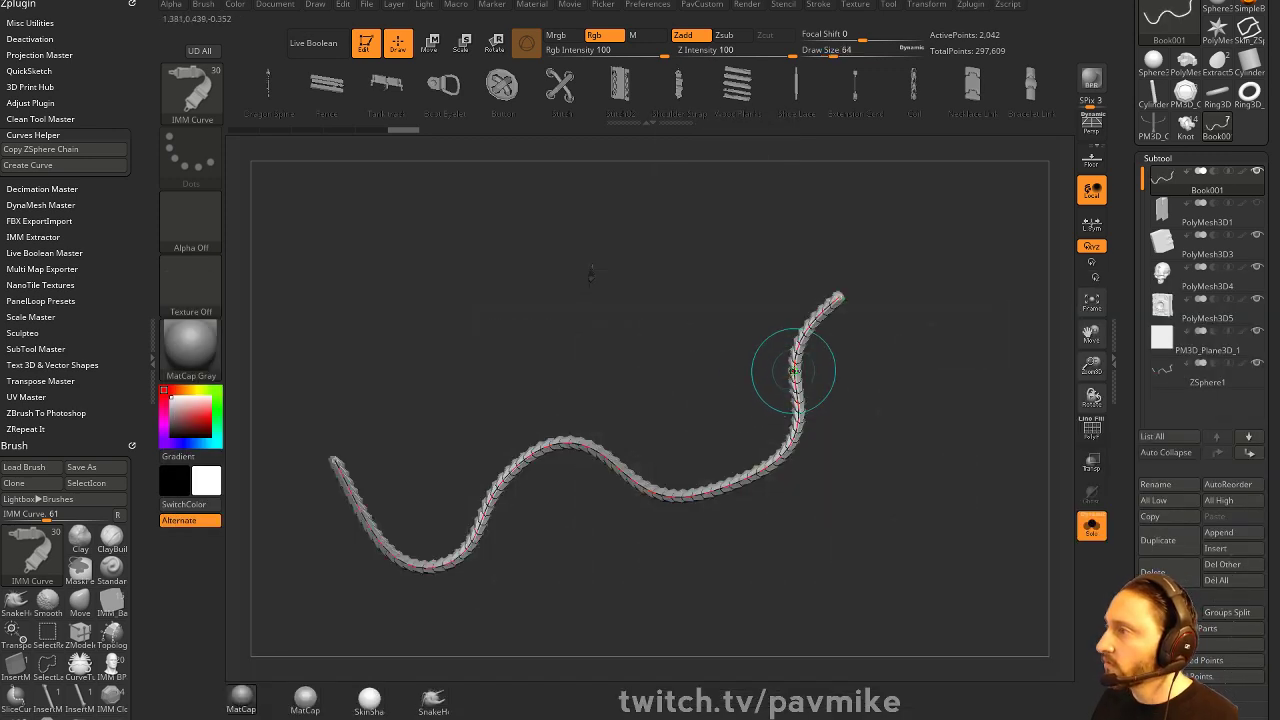